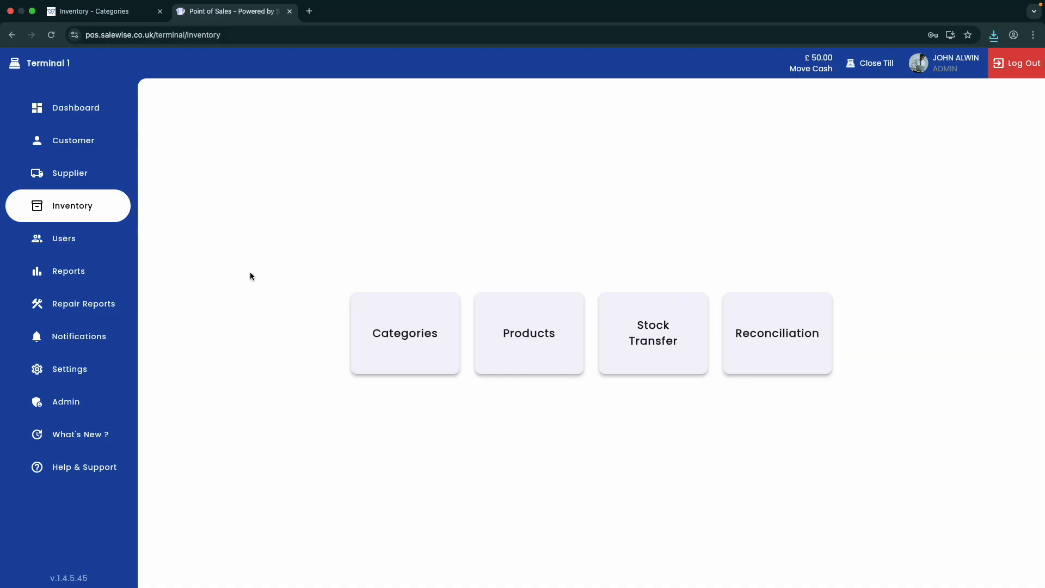
Step: Open the supplier search list and search it for the contact's first name, finding no existing match
click(99, 181)
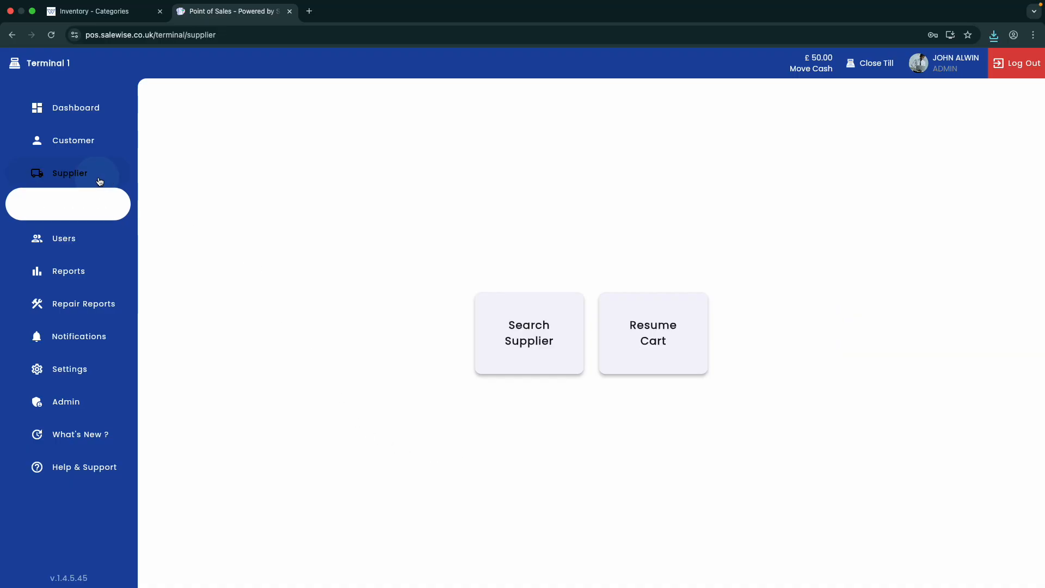
click(498, 349)
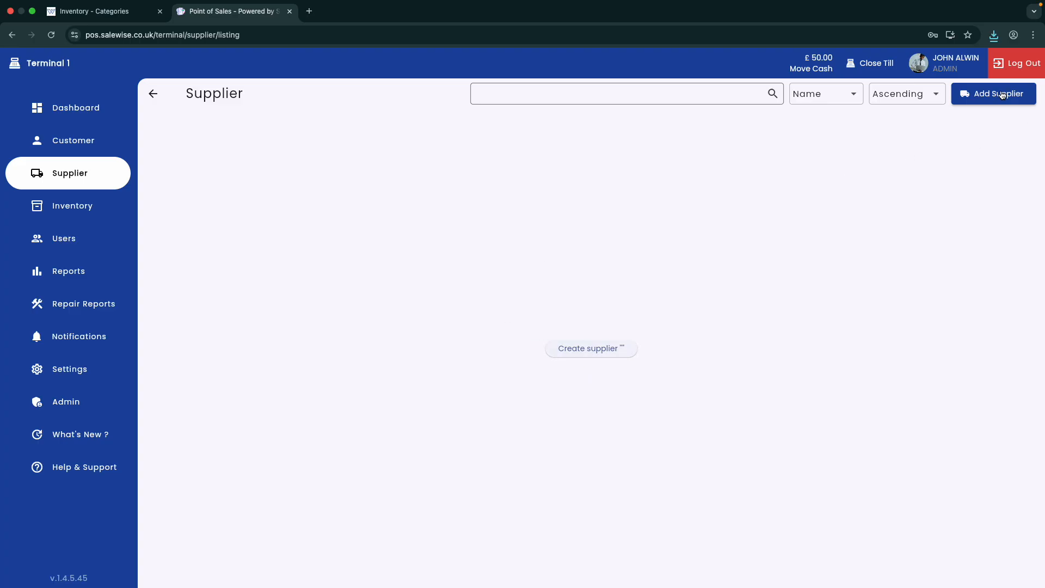
click(612, 353)
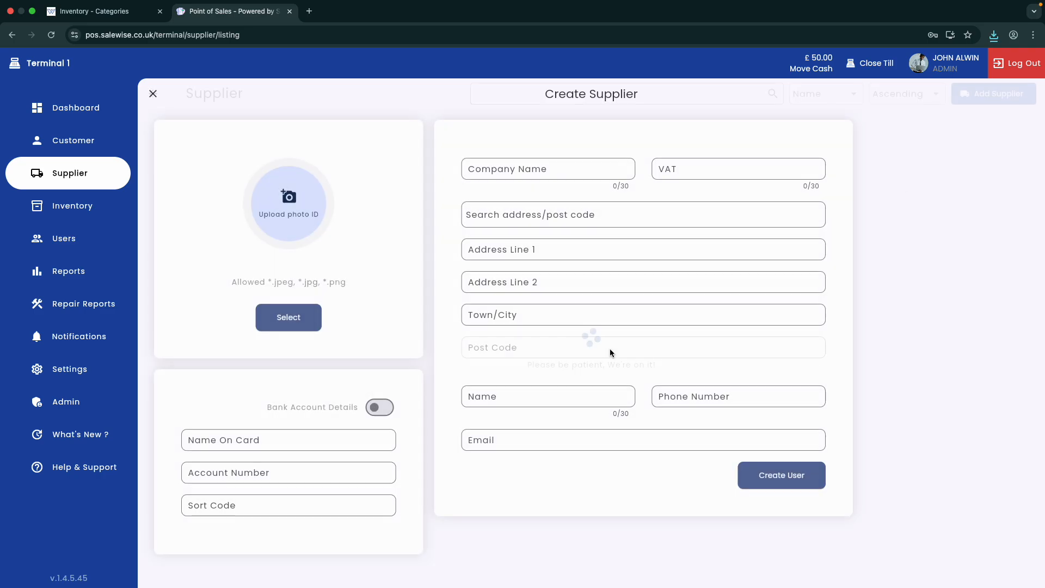
click(152, 94)
click(504, 103)
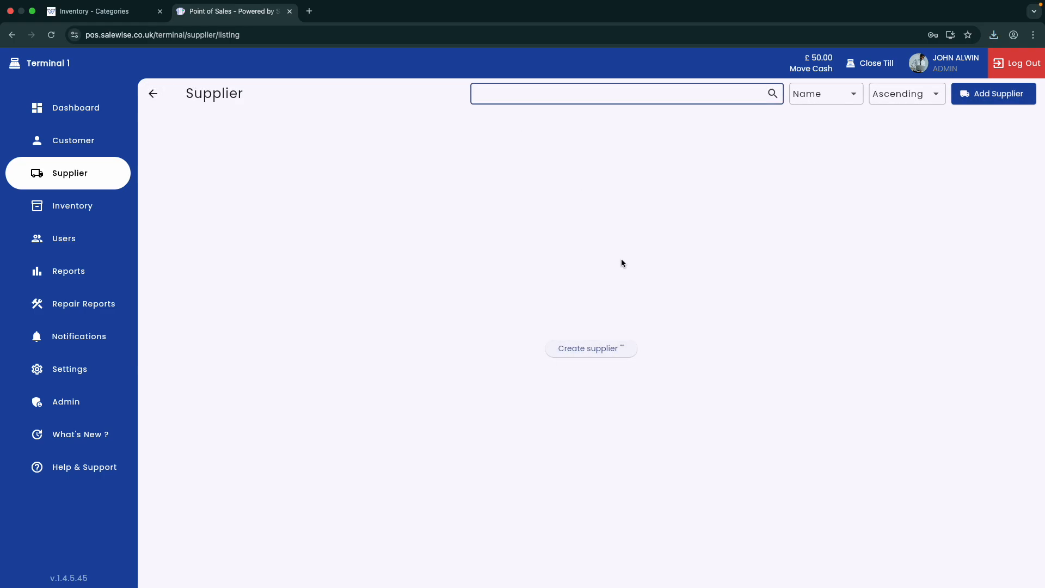
text(john)
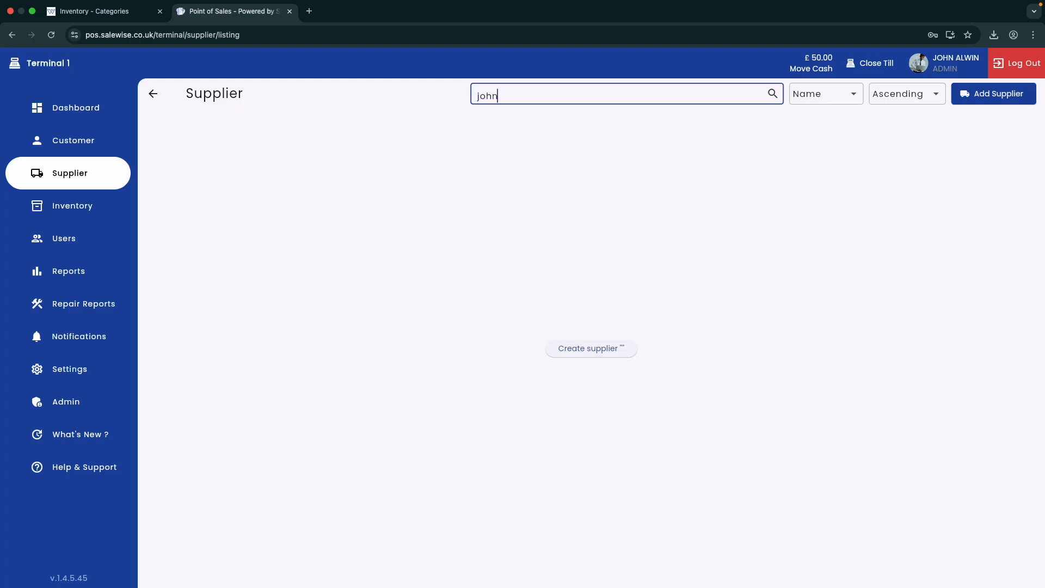
click(498, 124)
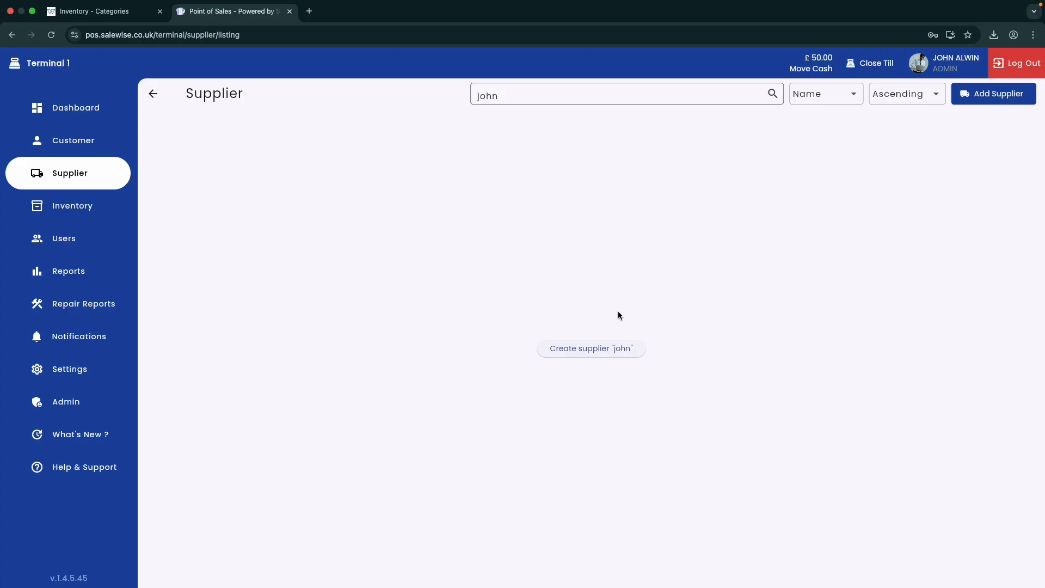
Step: Create a supplier from the searched name and upload images.jpeg from the gallery as its photo ID
click(610, 359)
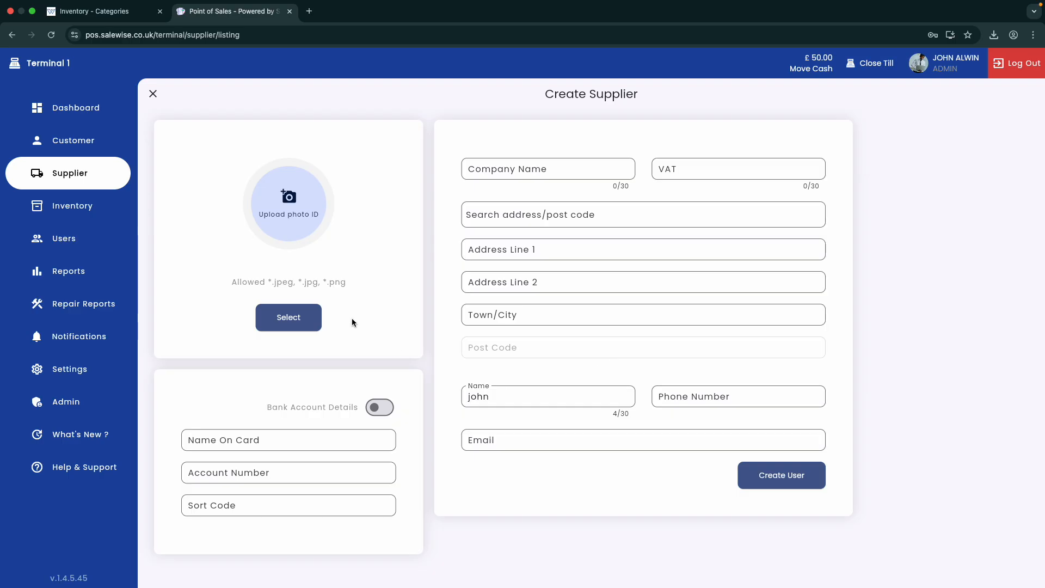
click(290, 326)
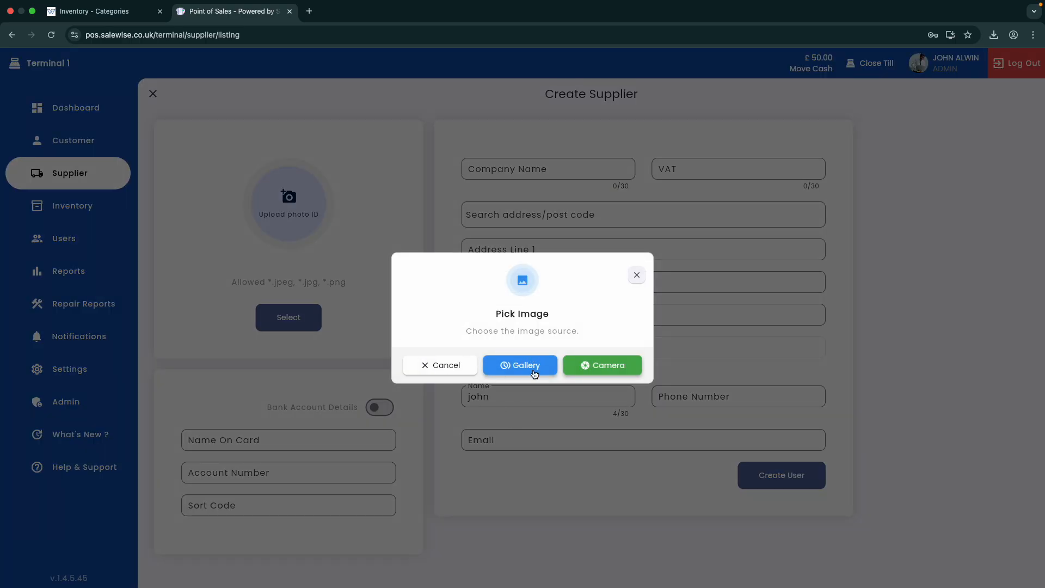
click(531, 367)
click(445, 305)
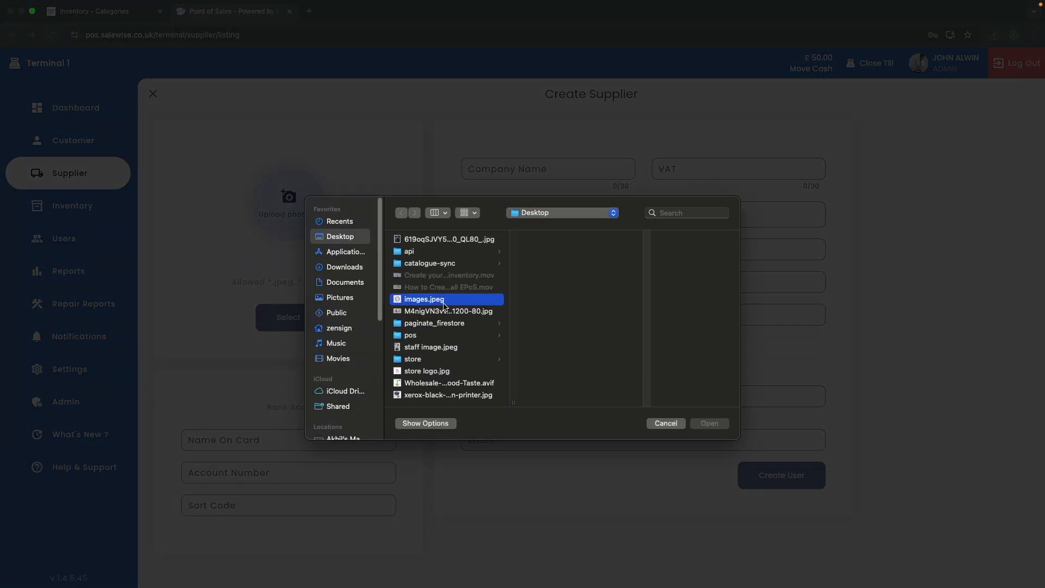
click(708, 423)
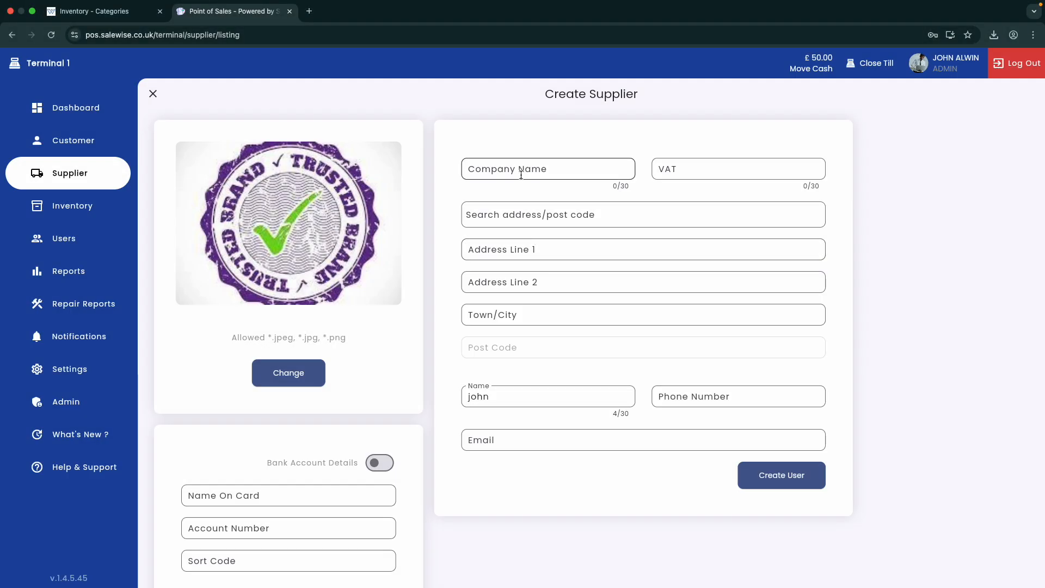
Step: Enter company name 'iPhone Traders' and the supplier's VAT number
key(Caps_Lock)
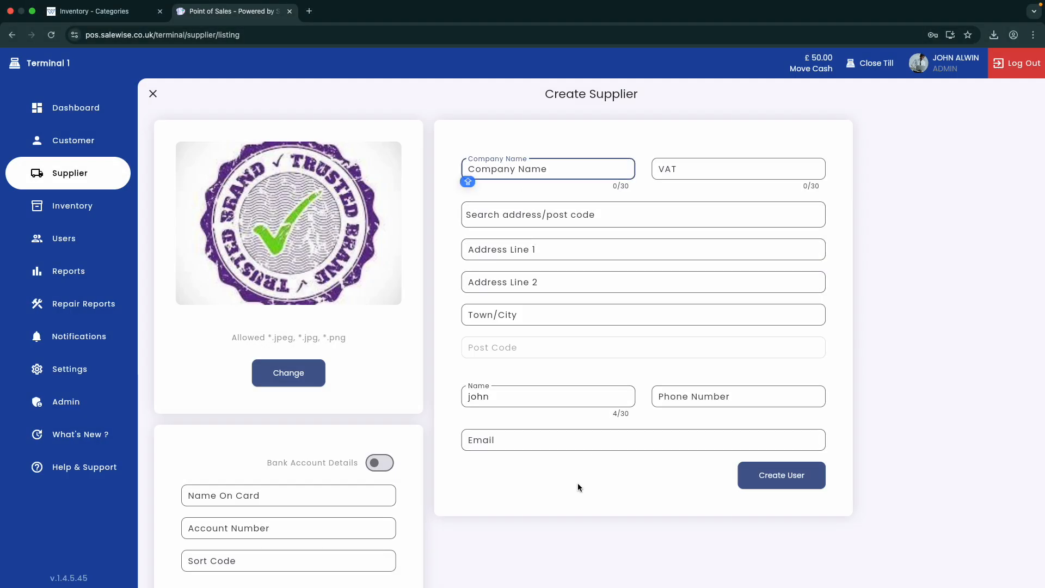
text(IPHON)
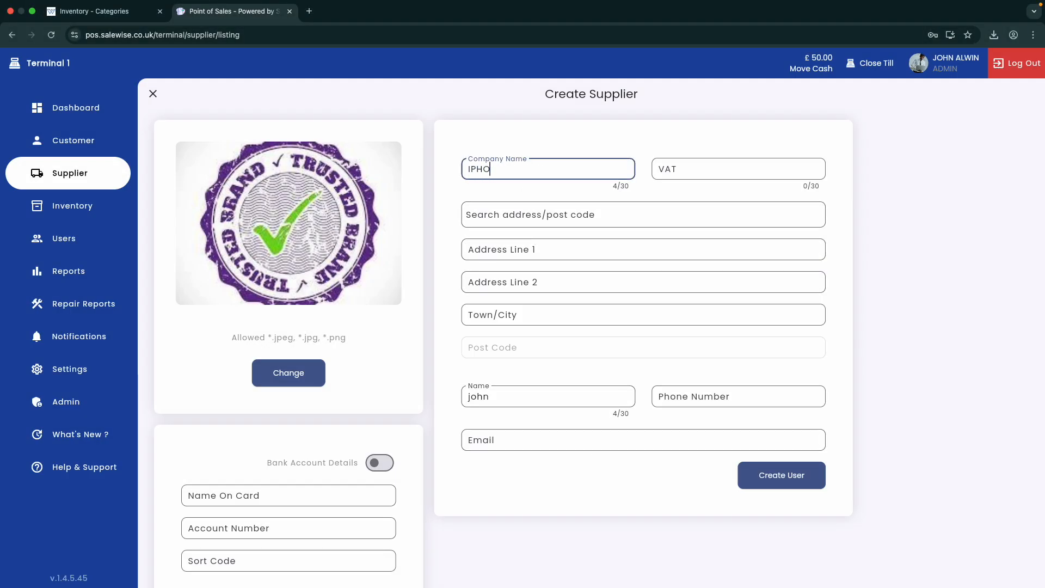
key(BackSpace)
key(BackSpace)
key(BackSpace)
key(BackSpace)
key(BackSpace)
text(I)
key(BackSpace)
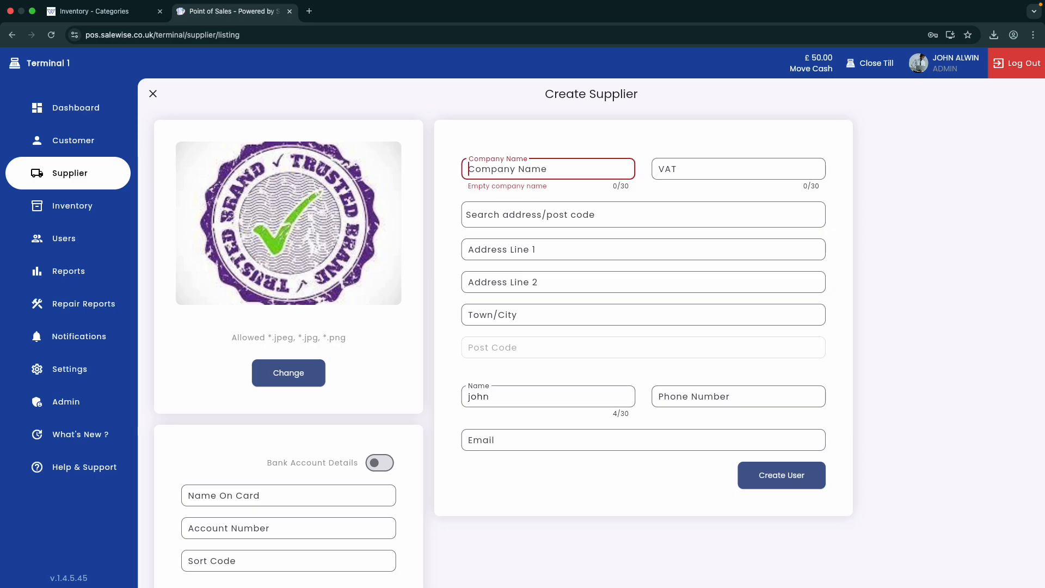
text(iPhone)
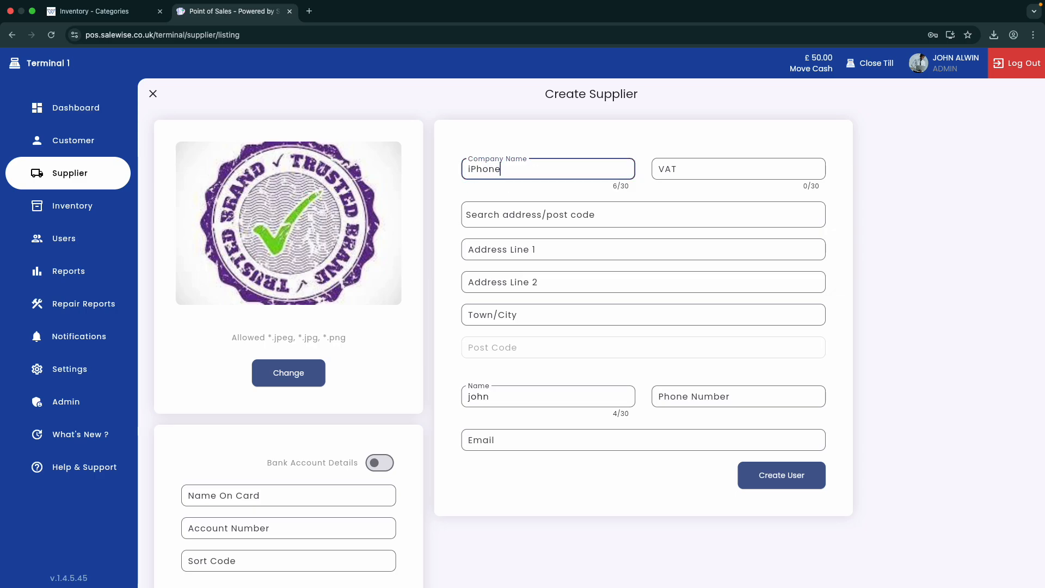
text( Traders)
key(Tab)
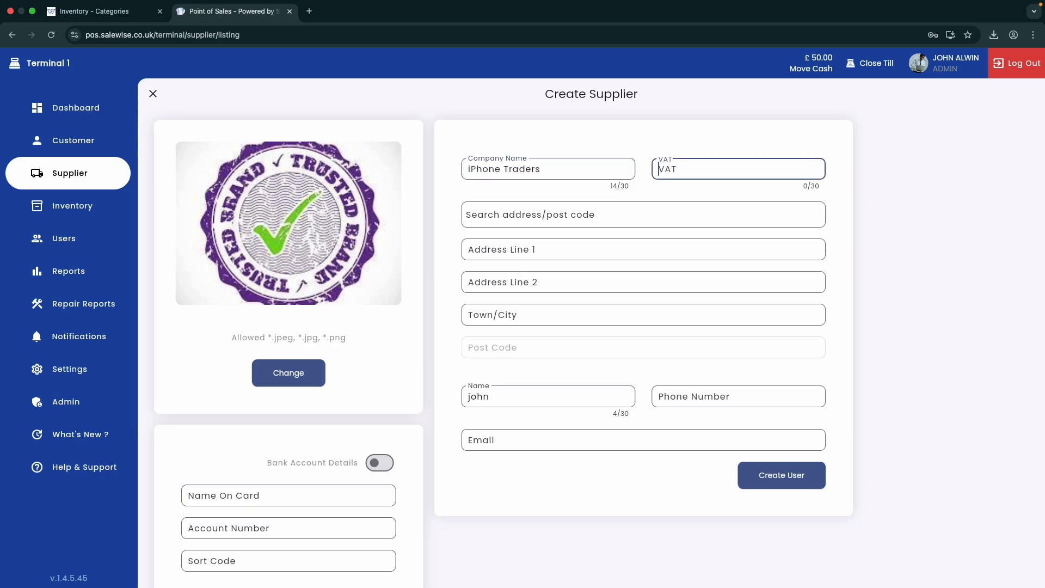
text(IPHONE)
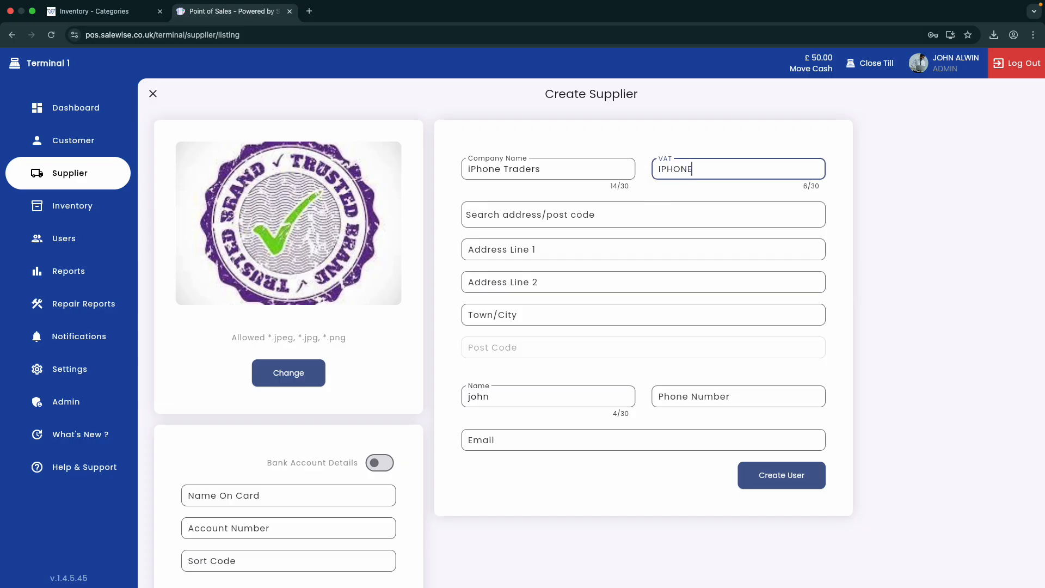
text(_VAT_TRADERS)
Step: Search the supplier's postcode and fill the address from the first suggestion
key(Tab)
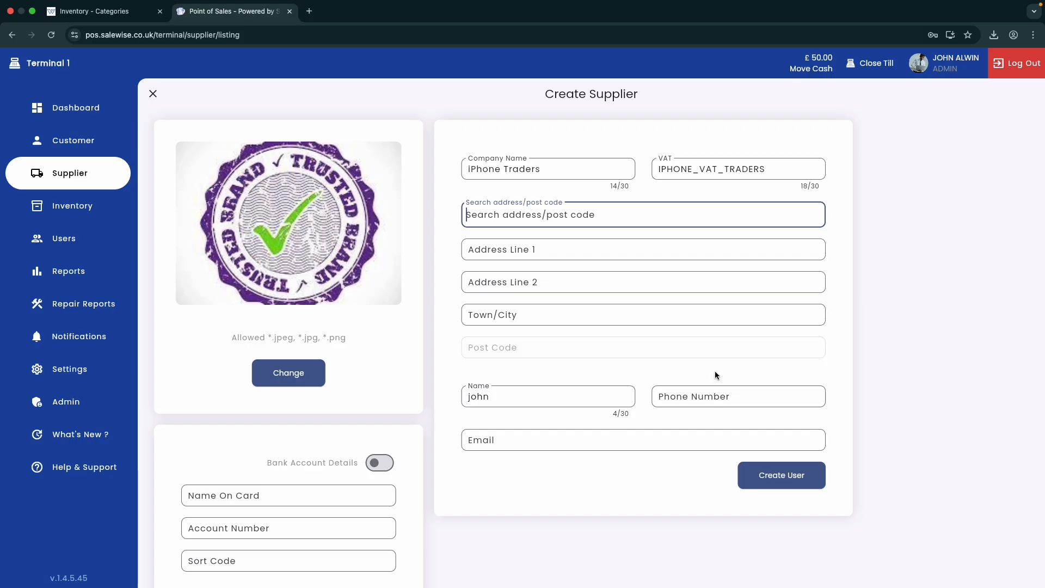
text(rm1)
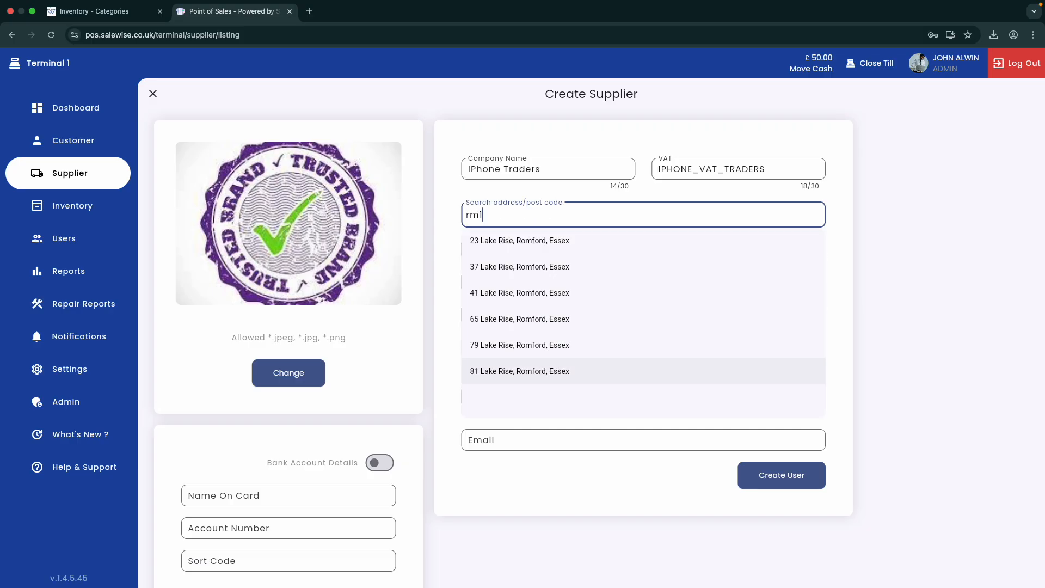
key(BackSpace)
key(BackSpace)
key(BackSpace)
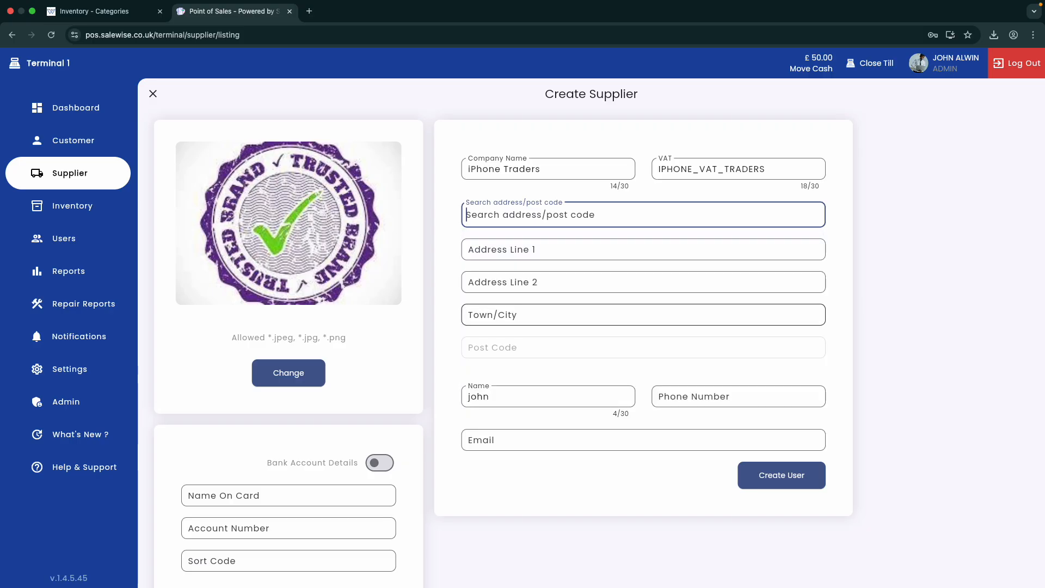
text(rm1)
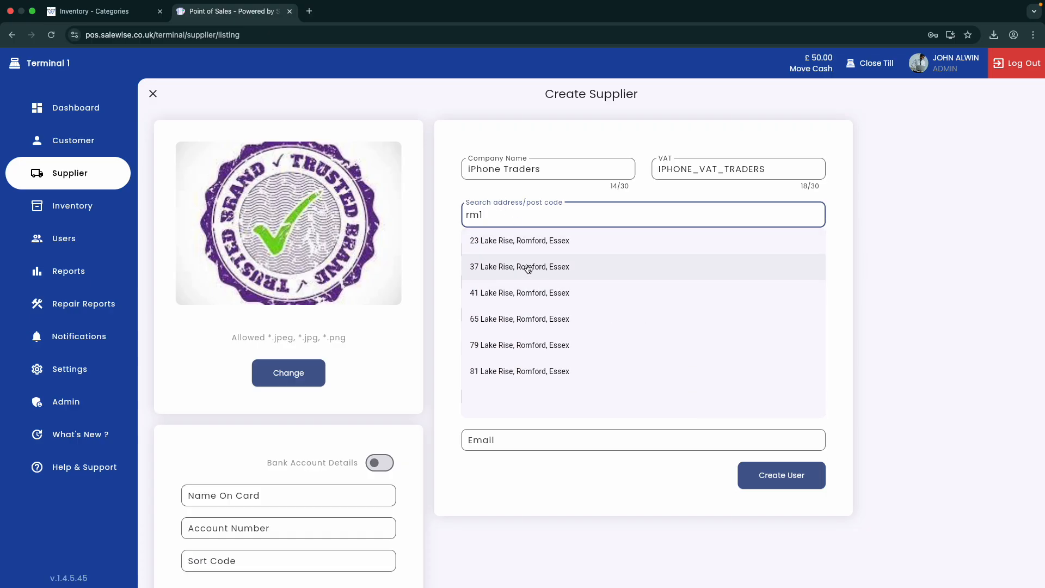
click(555, 249)
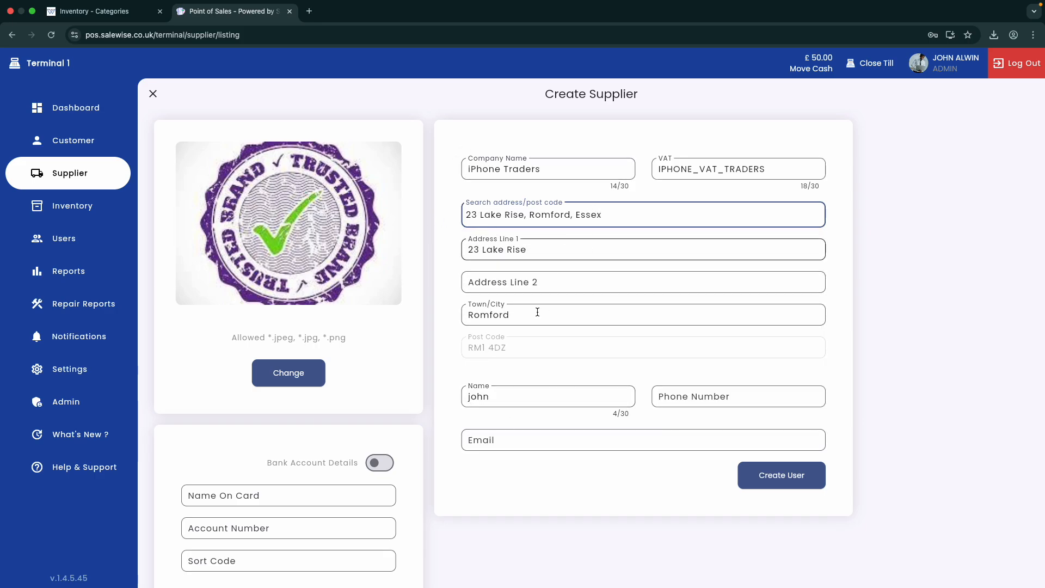
Step: Replace the prefilled contact name with the contact's name, then enter their phone number and e-mail
drag(543, 401, 479, 401)
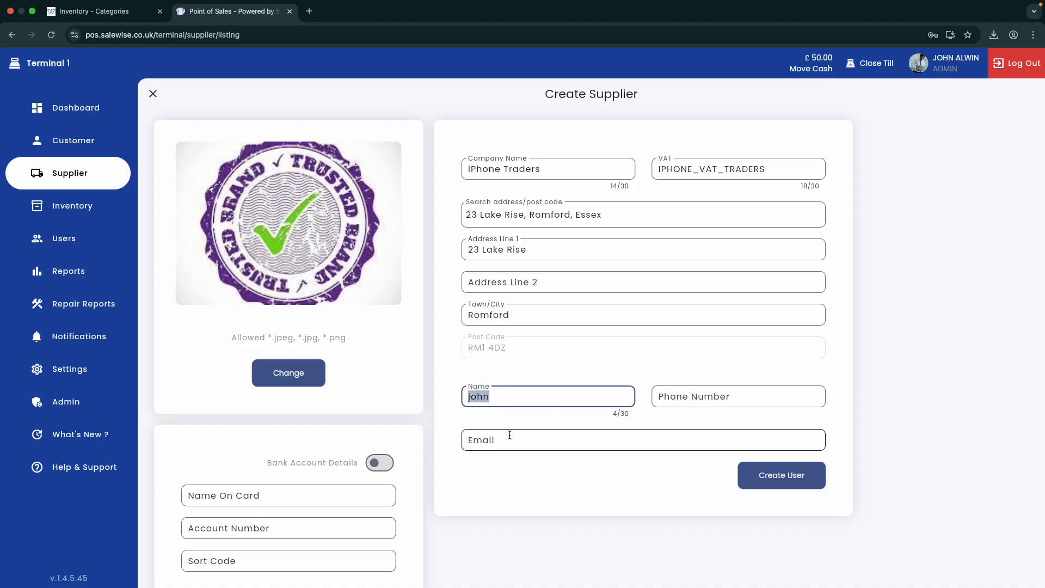
key(BackSpace)
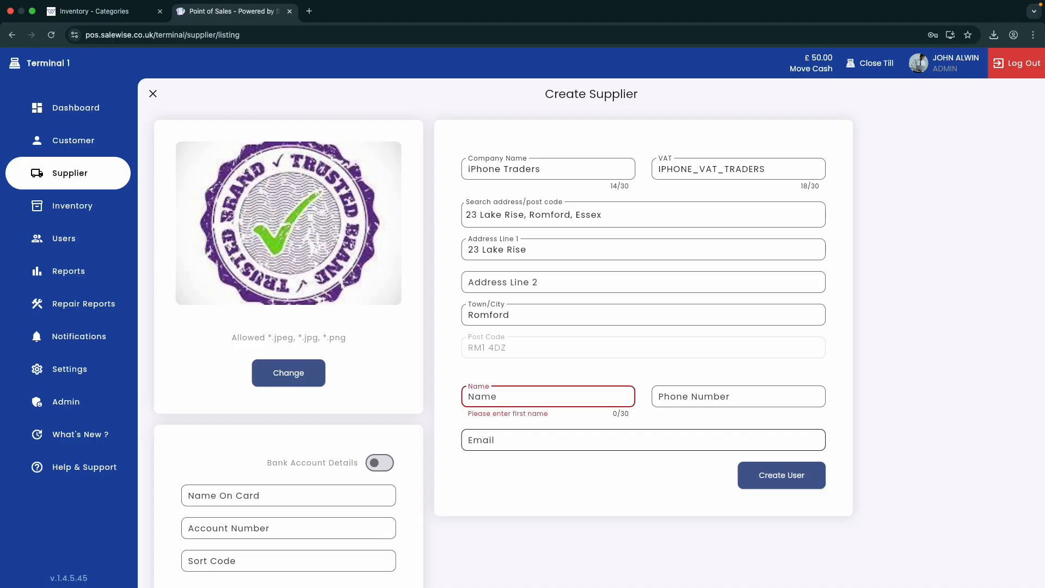
text(James)
key(Tab)
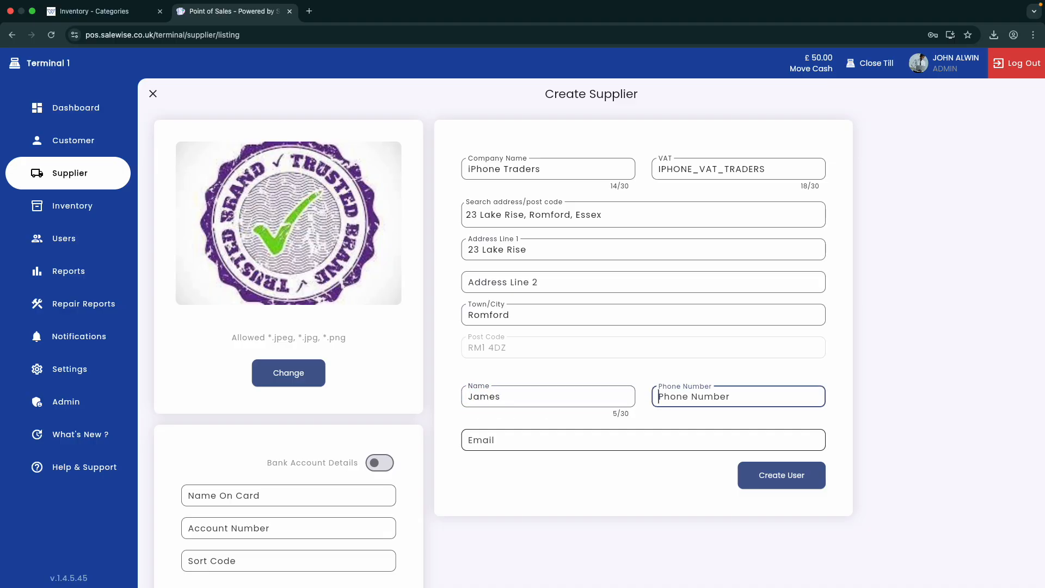
text(4155551)
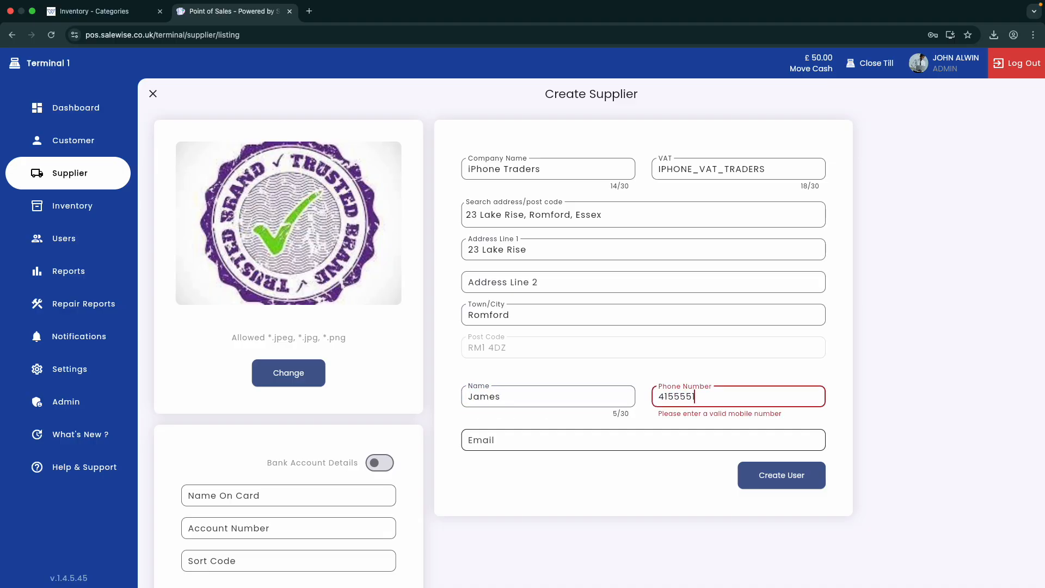
text(234)
key(Tab)
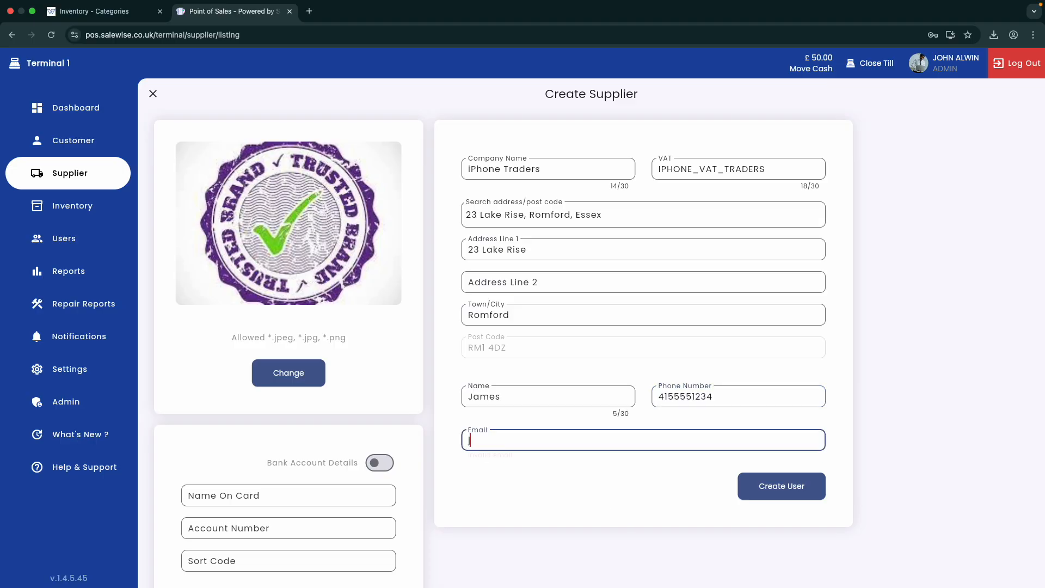
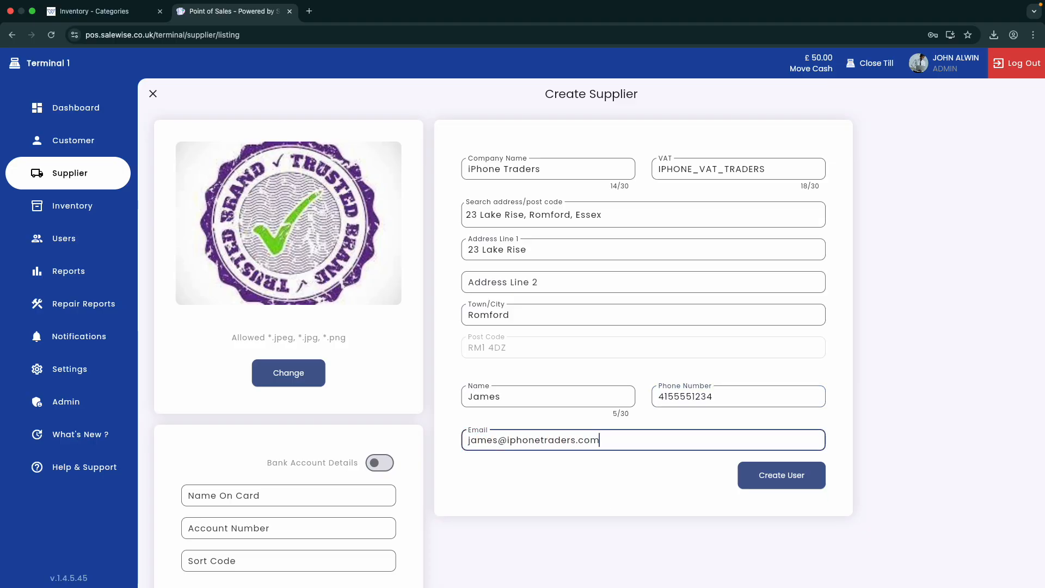
Step: Turn on Bank Account Details for the new supplier
scroll(561, 530, down, 1)
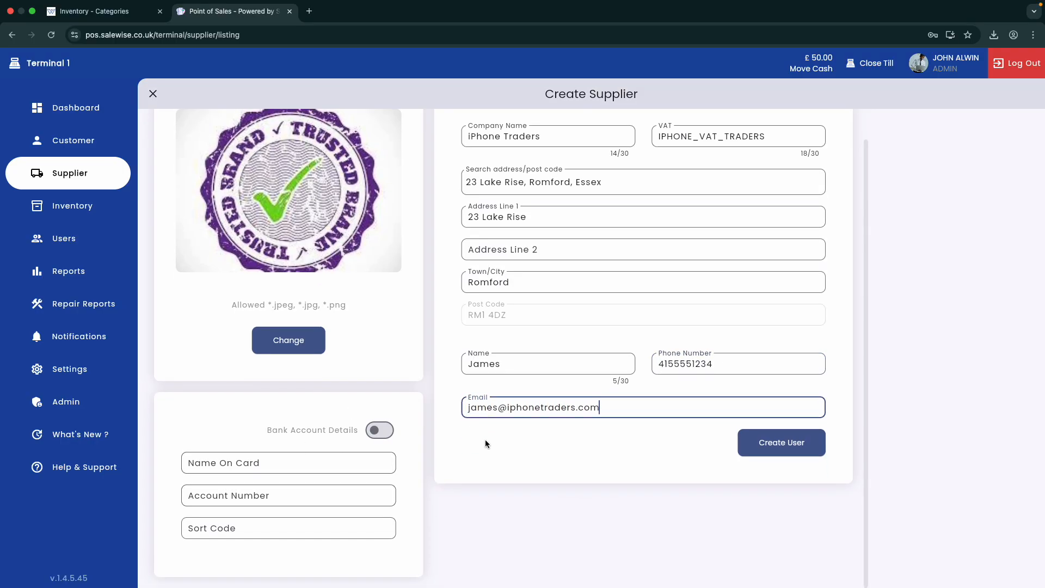
click(381, 430)
click(373, 429)
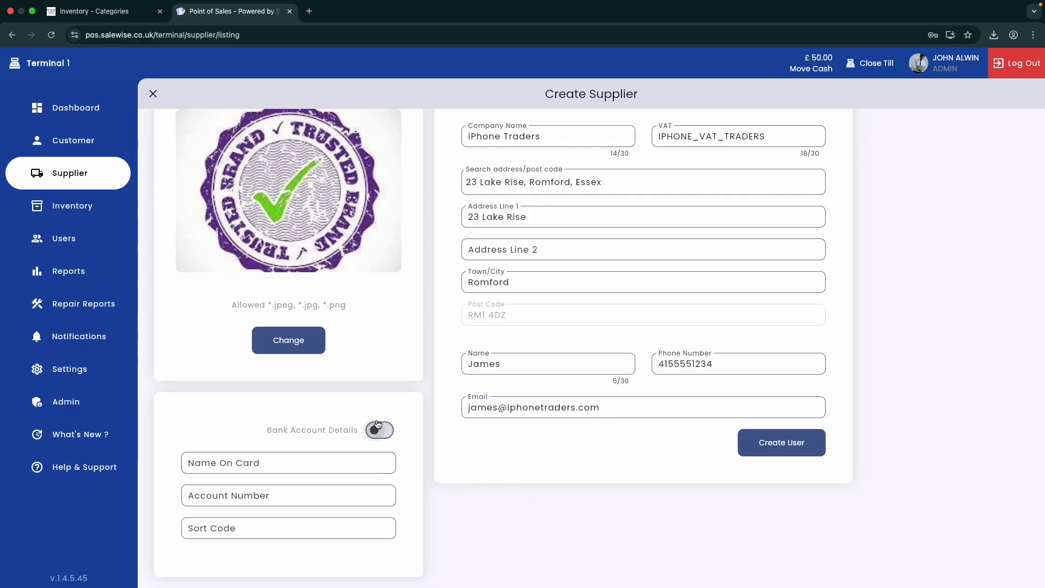
click(383, 437)
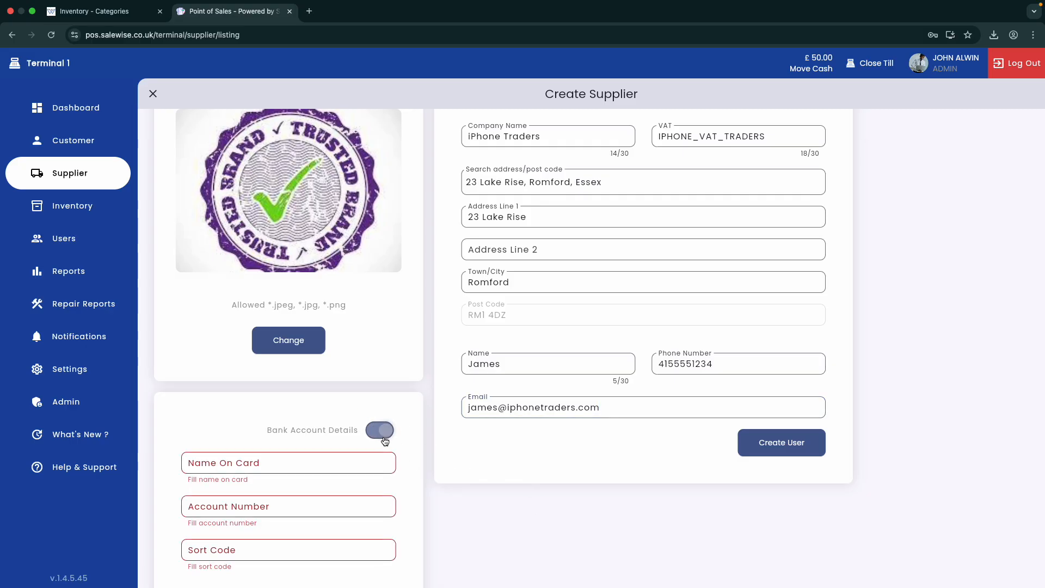
click(228, 464)
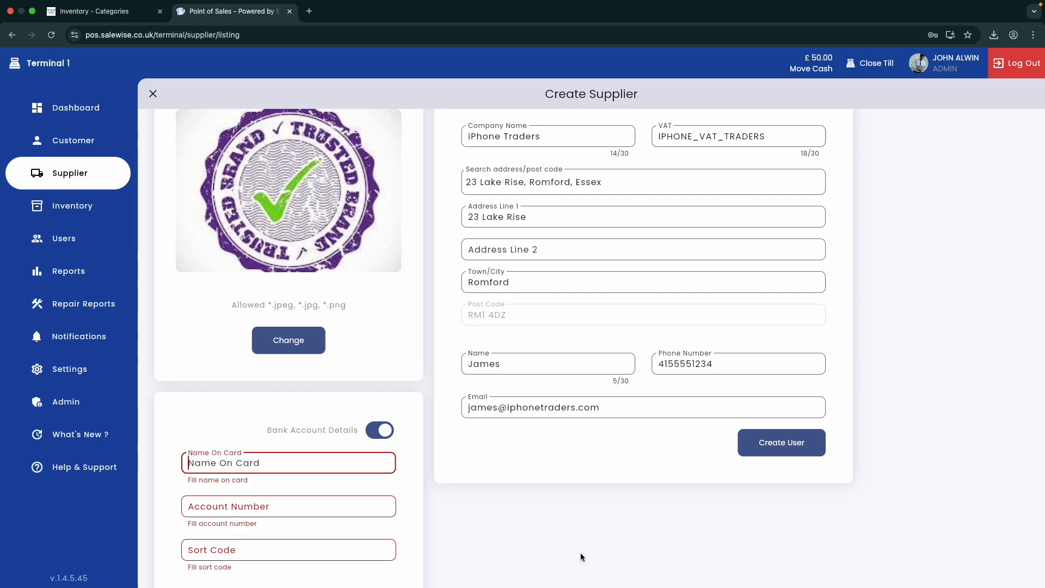
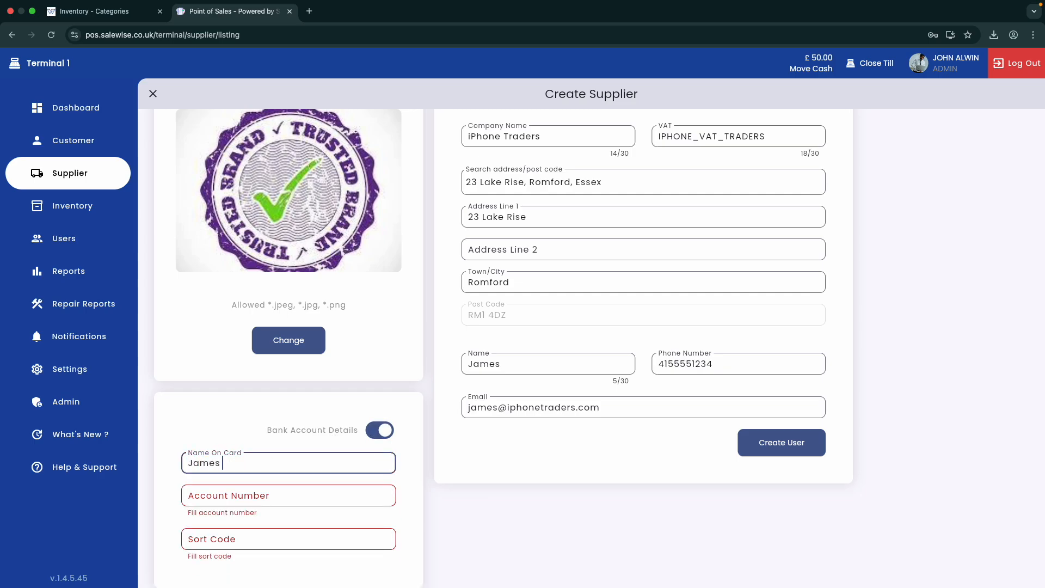
Step: Fill in the name on card, the bank account number and the sort code
key(Tab)
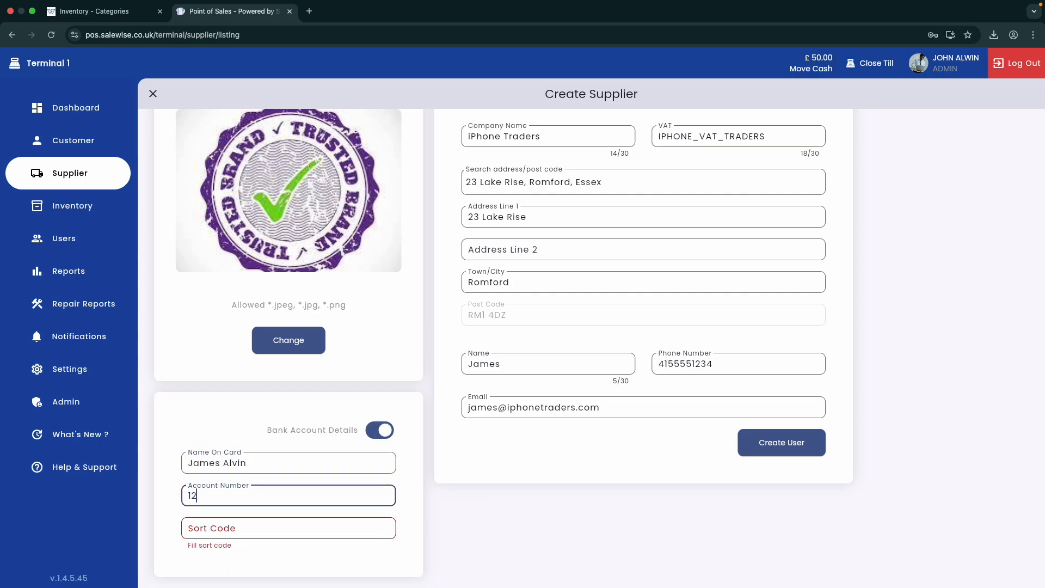
key(Tab)
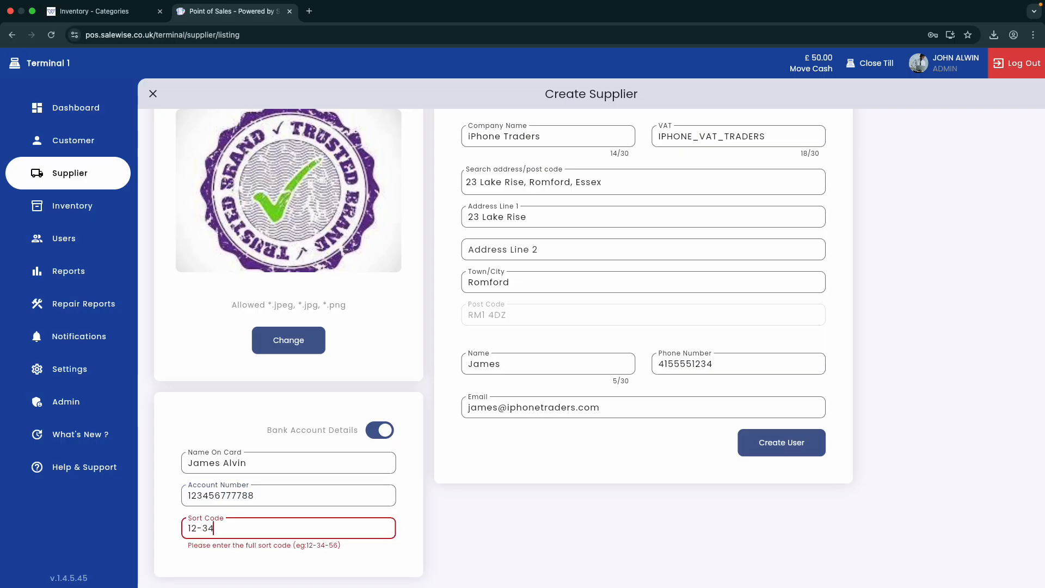
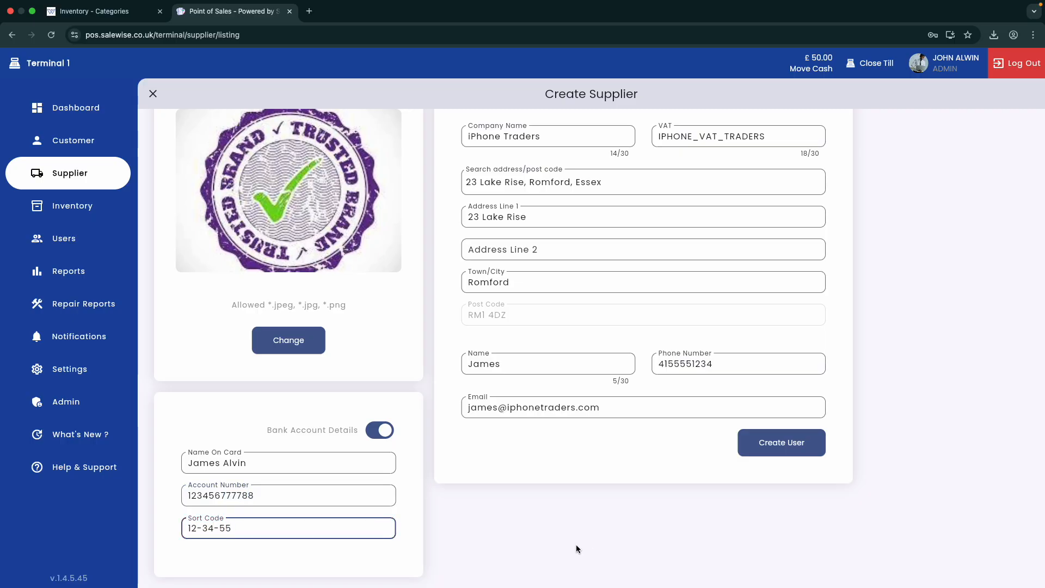
scroll(517, 529, up, 2)
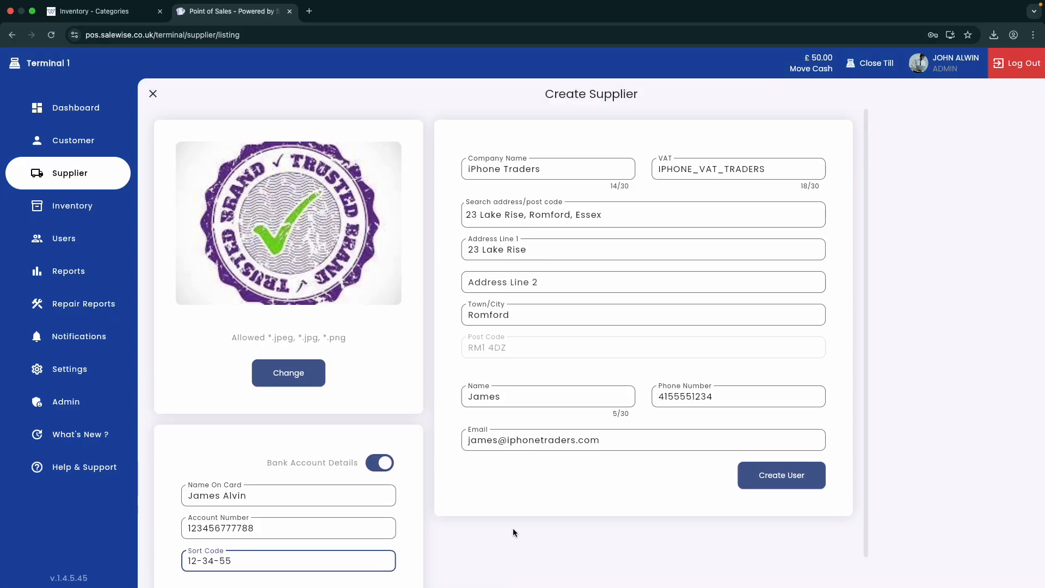
scroll(697, 282, down, 2)
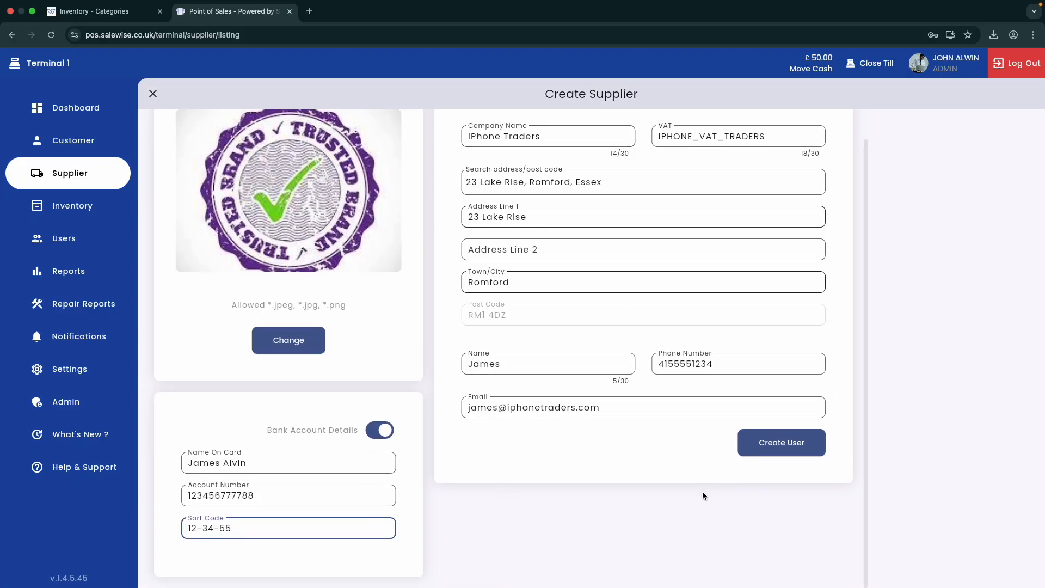
scroll(541, 455, up, 2)
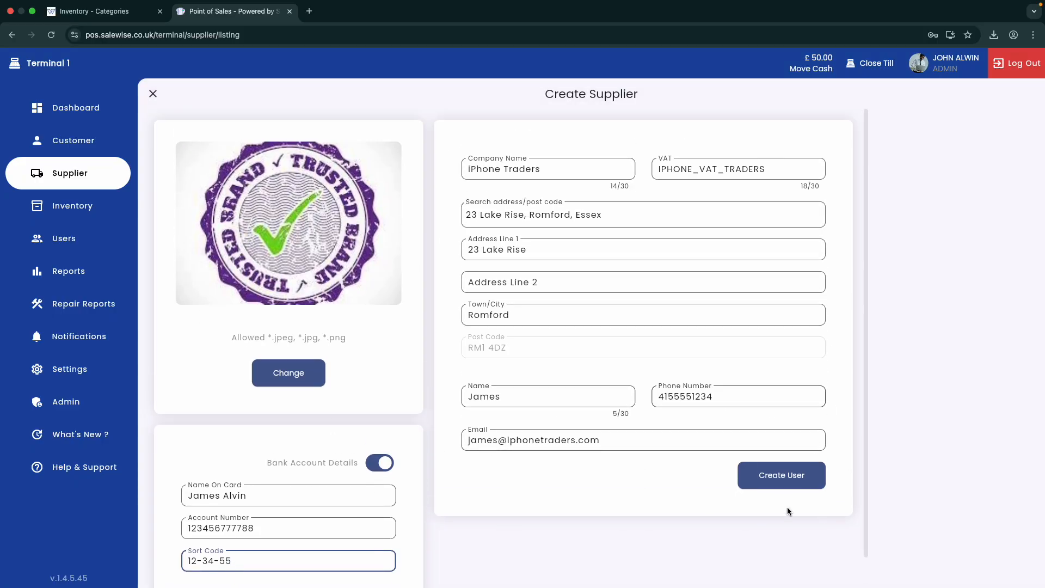
Step: Save the iPhone Traders supplier, make it the active supplier and start a new purchase
click(766, 473)
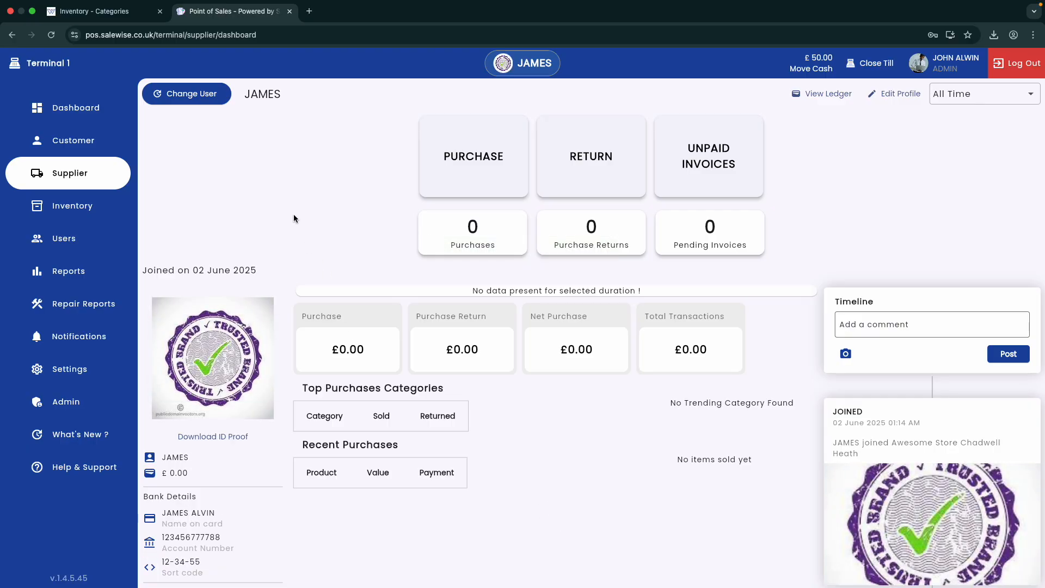
click(213, 102)
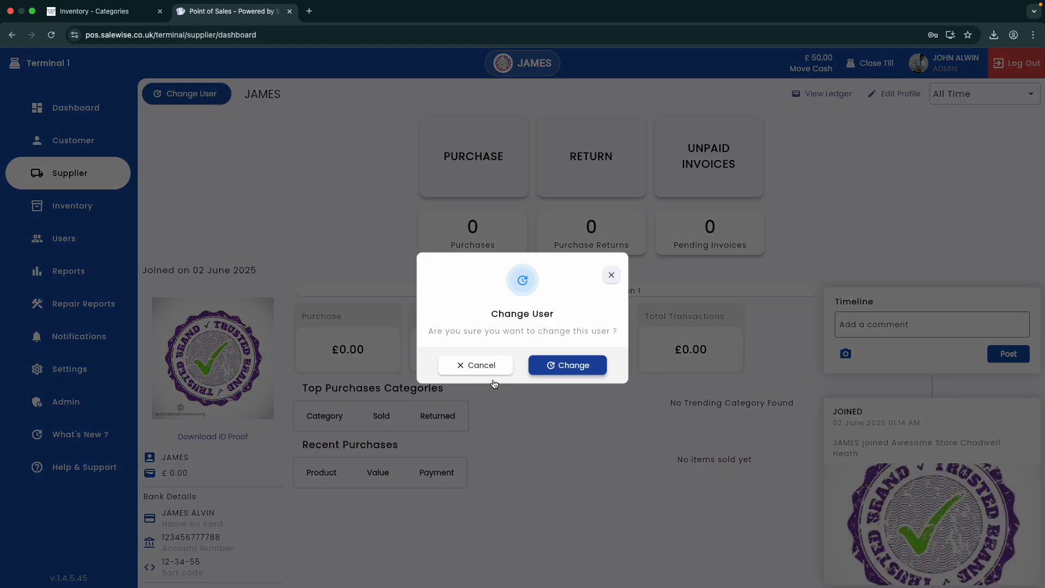
click(551, 372)
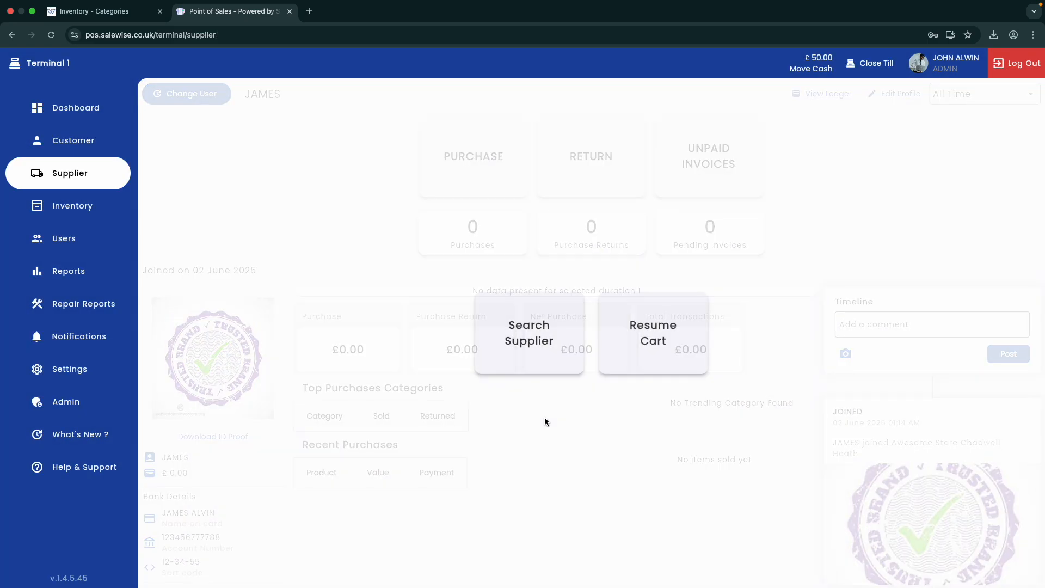
click(544, 358)
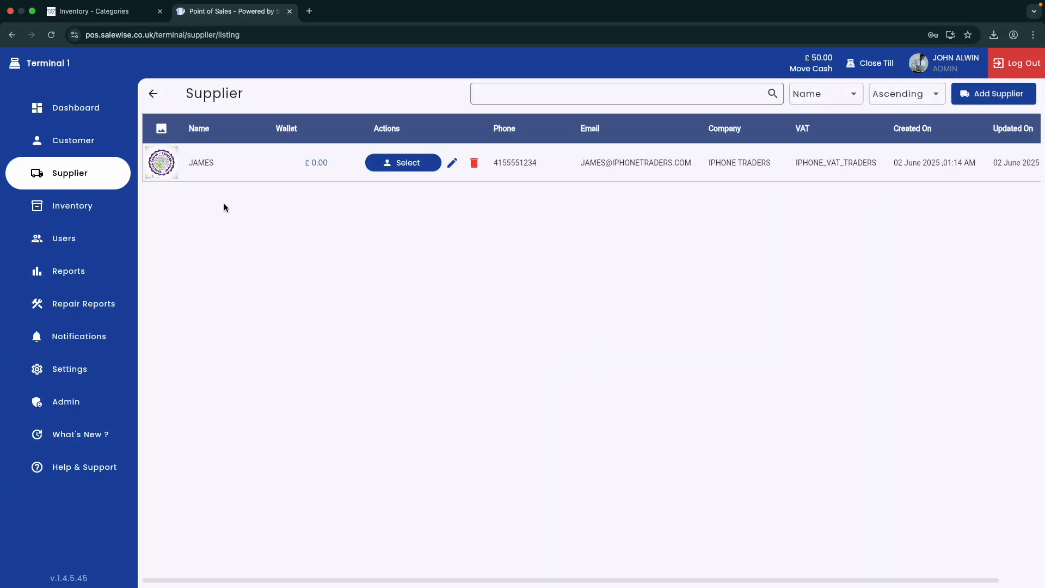
click(400, 164)
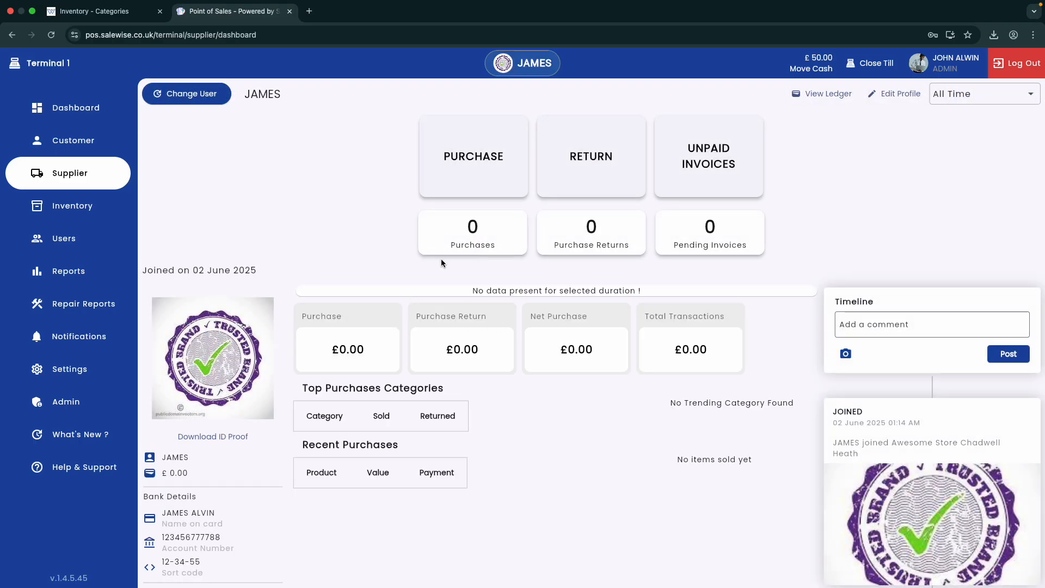
click(468, 170)
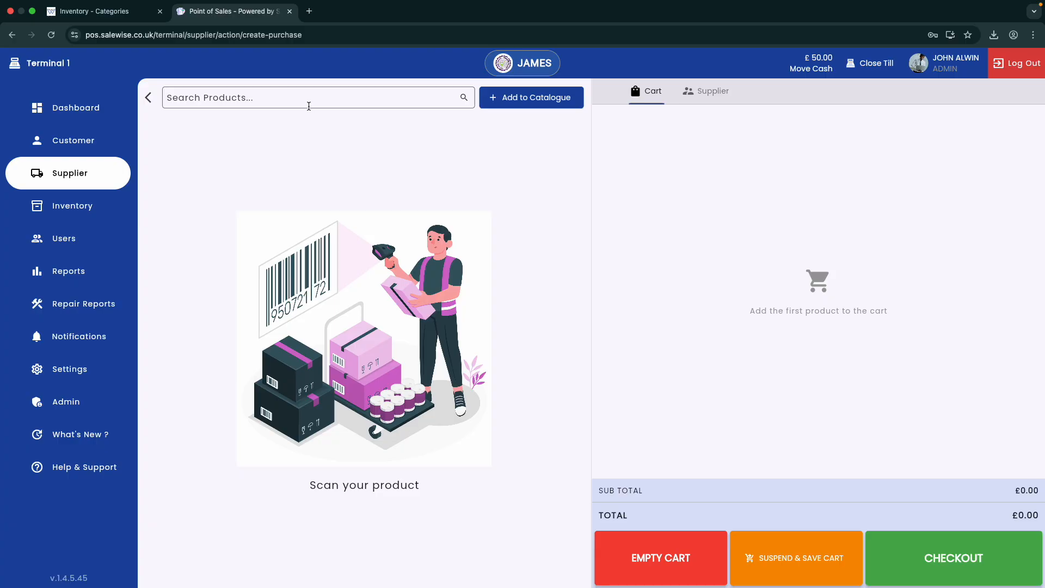
Step: Search products for 'iphone' and open the iPhone 16 Pro 256GB Midnight Grey purchase form
click(305, 103)
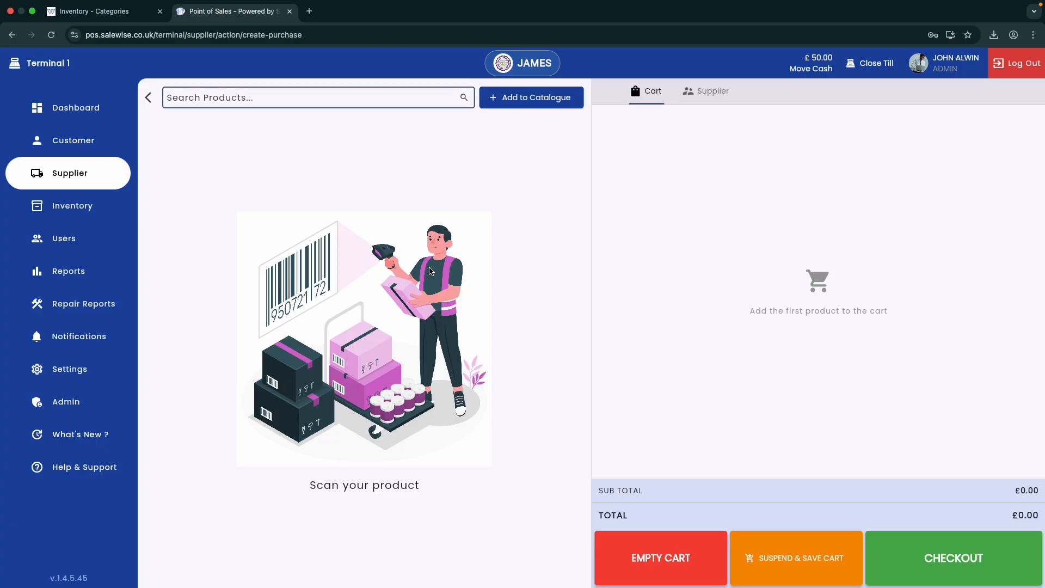
text(iphone)
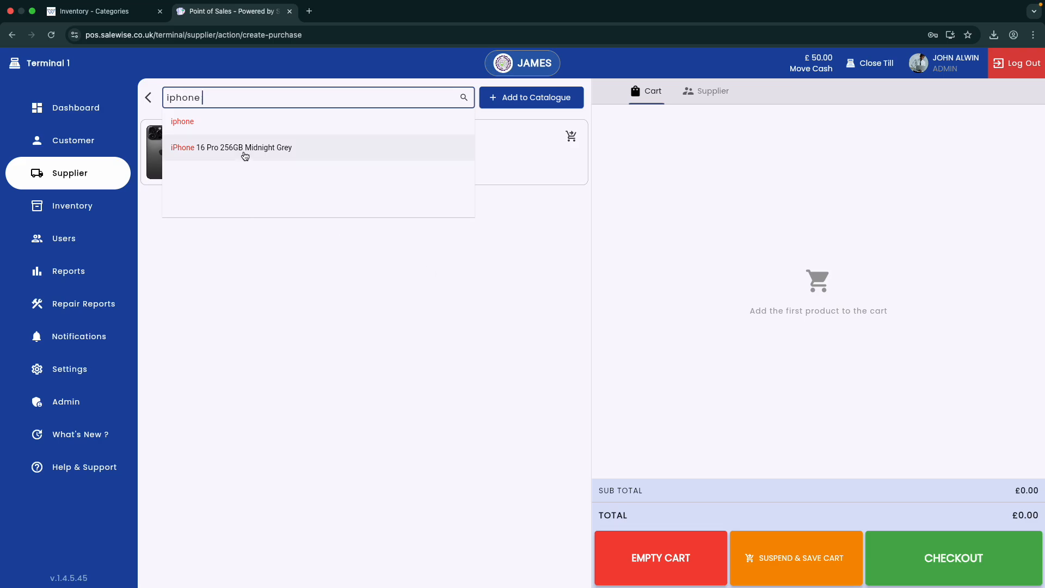
click(245, 148)
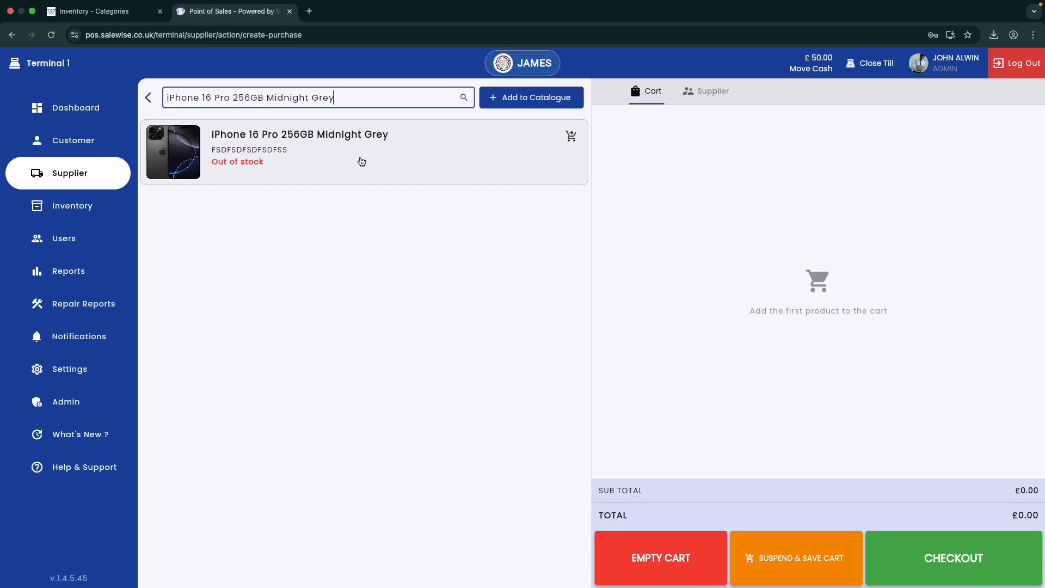
click(361, 162)
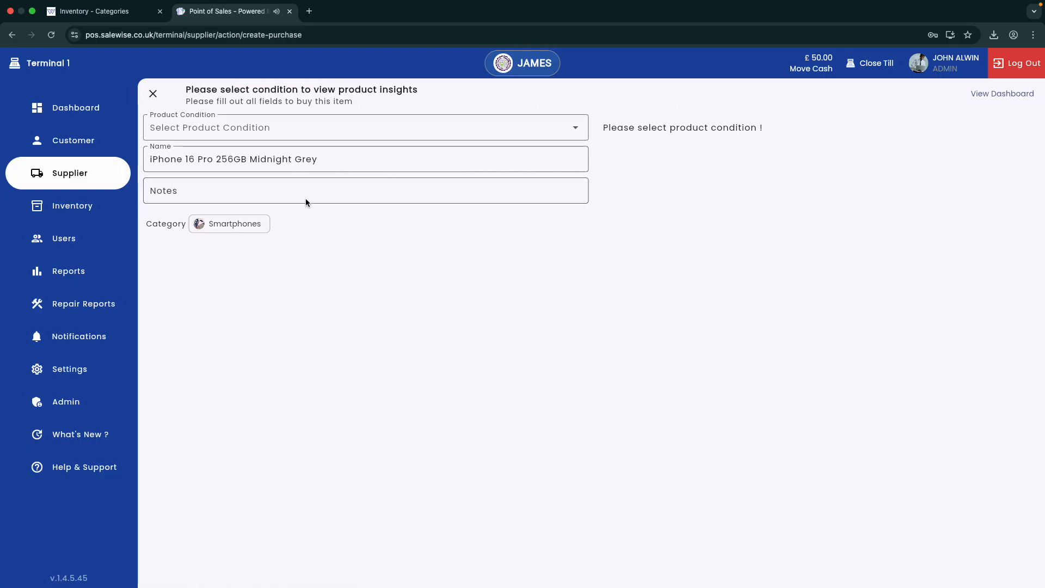
Step: Set the iPhone's product condition to New and continue as the logged-in user
click(276, 131)
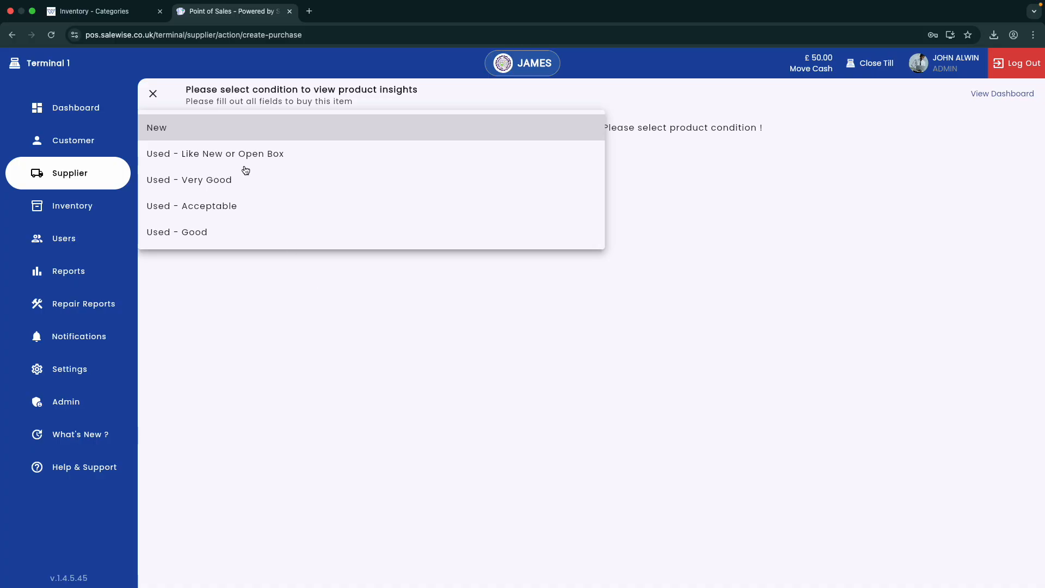
click(241, 135)
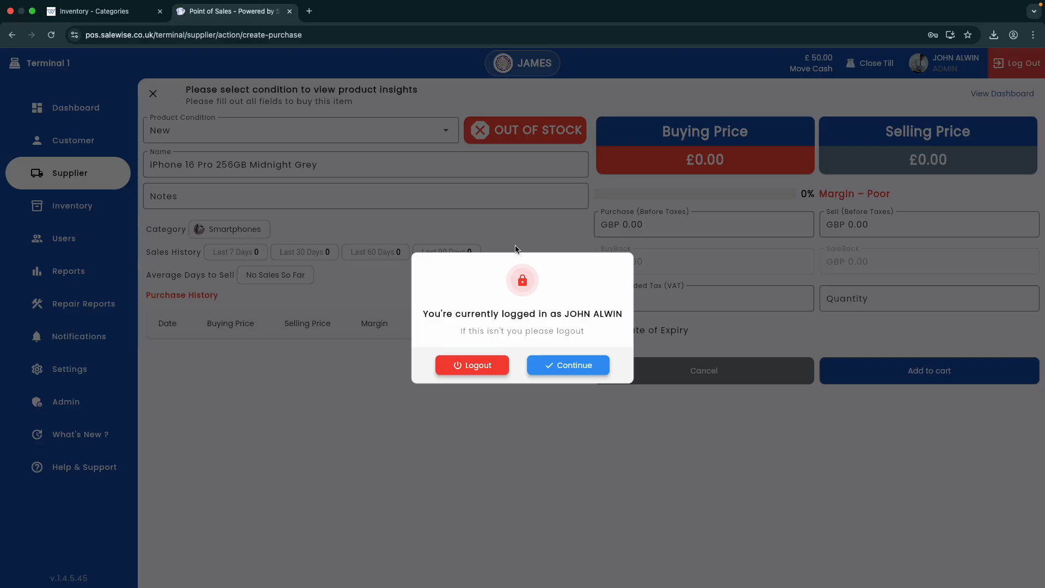
click(573, 370)
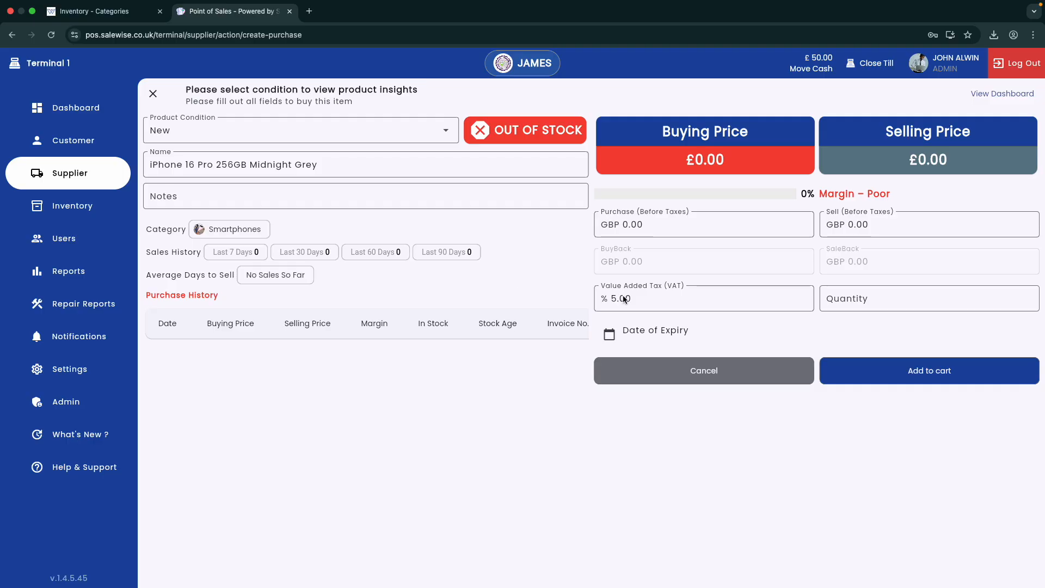
Step: Set the iPhone's purchase price to 699, sell price to 999 and quantity to 3
drag(674, 221, 624, 224)
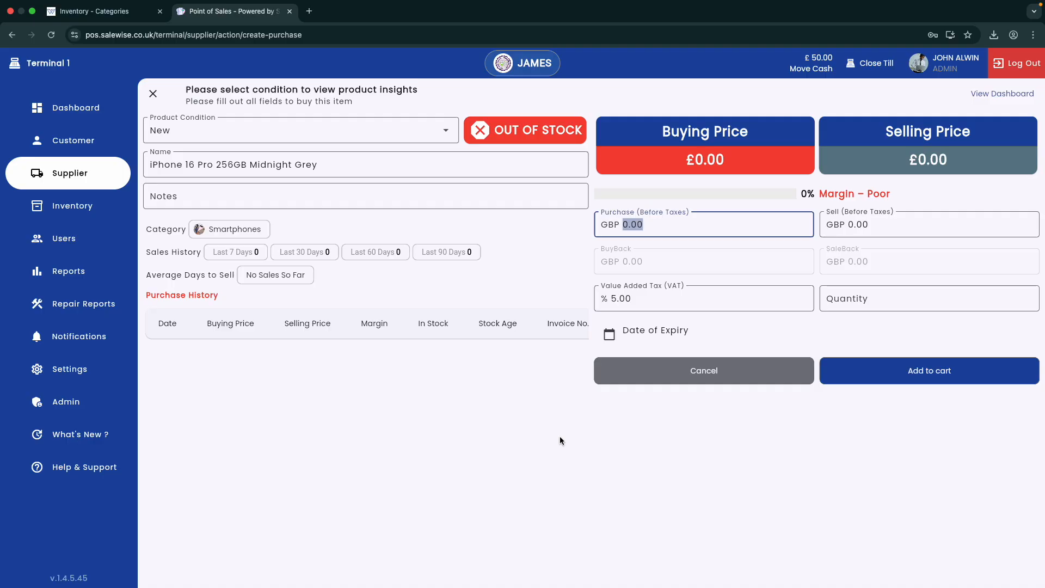
text(799)
drag(871, 223, 847, 224)
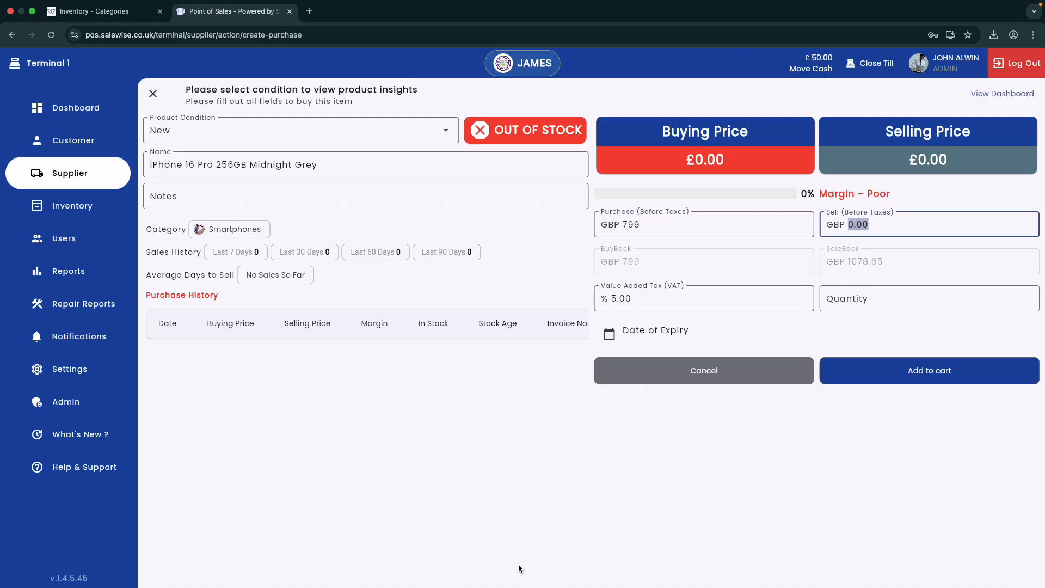
text(999)
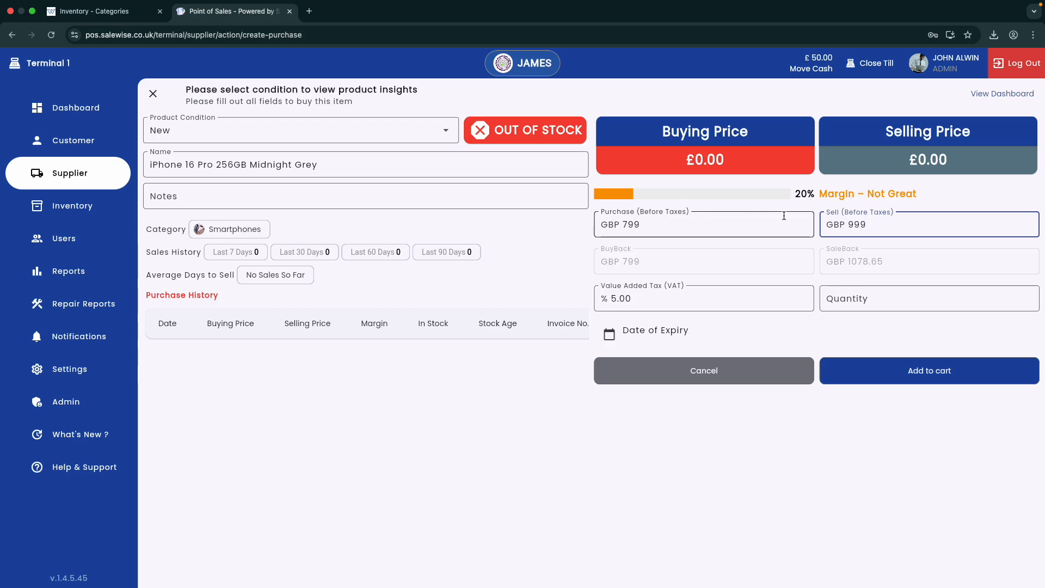
click(702, 228)
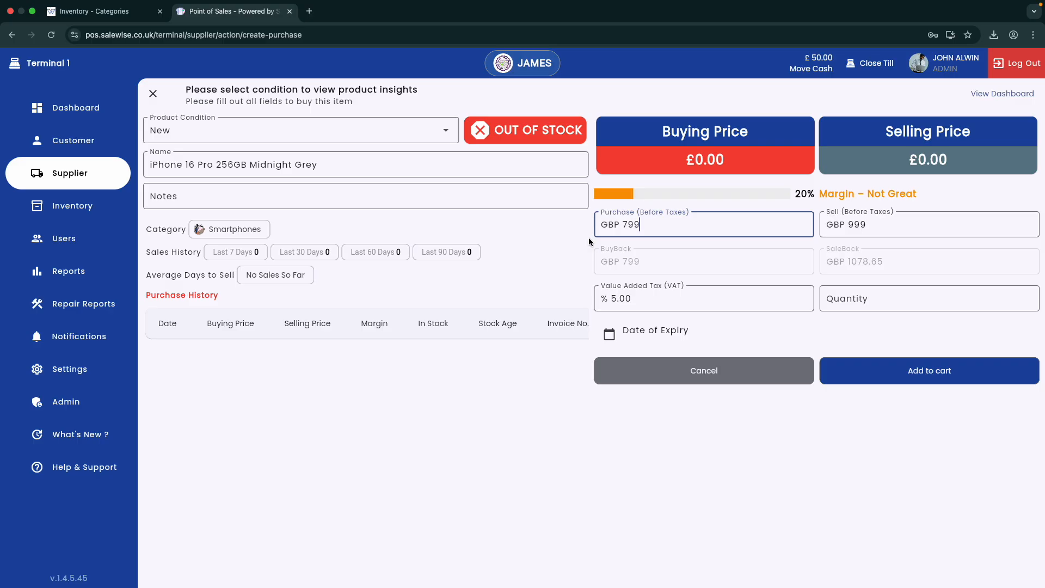
key(Left)
key(Left)
key(BackSpace)
text(6)
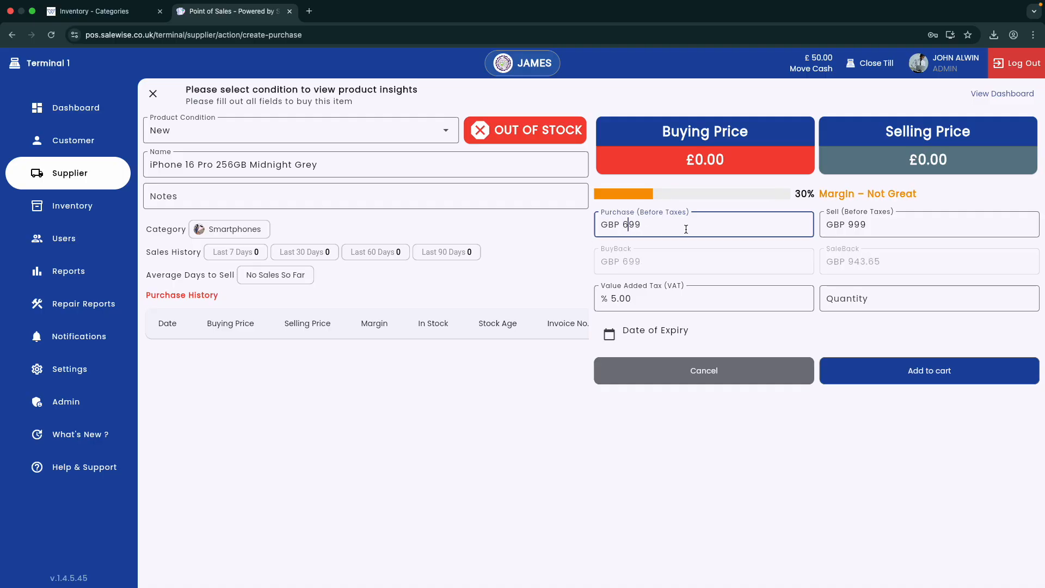
click(895, 304)
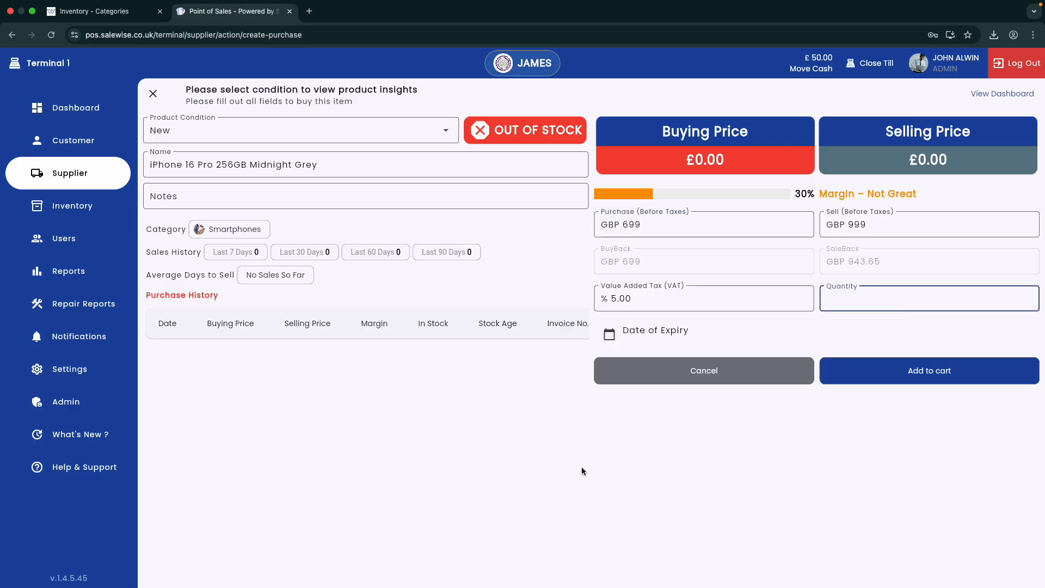
text(3)
key(Tab)
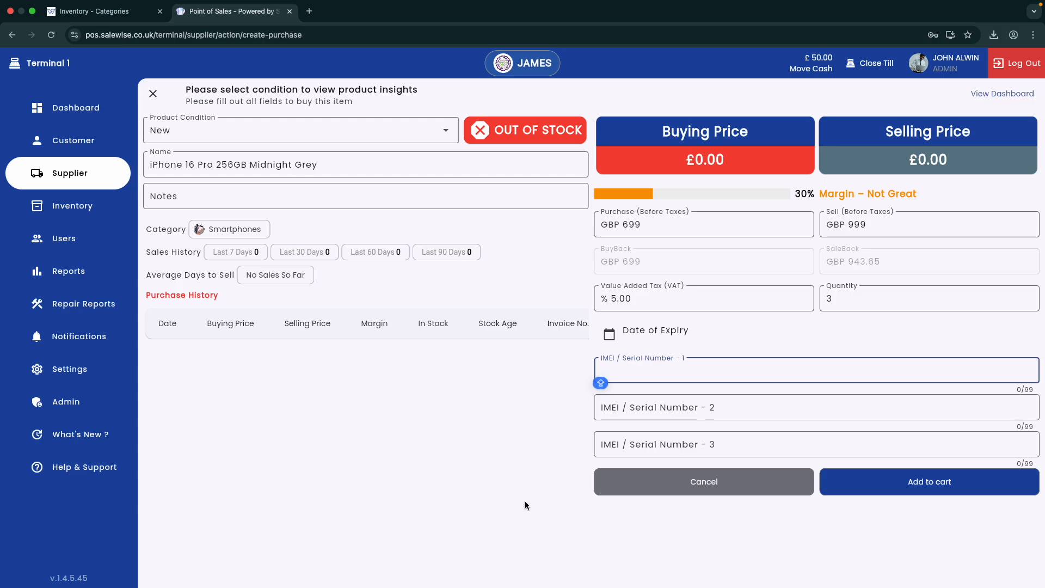
Step: Enter the three IMEI/serial numbers and add the three iPhones to the cart for £2097.00
text(AGSFSDFSDFSDFSDFDSF)
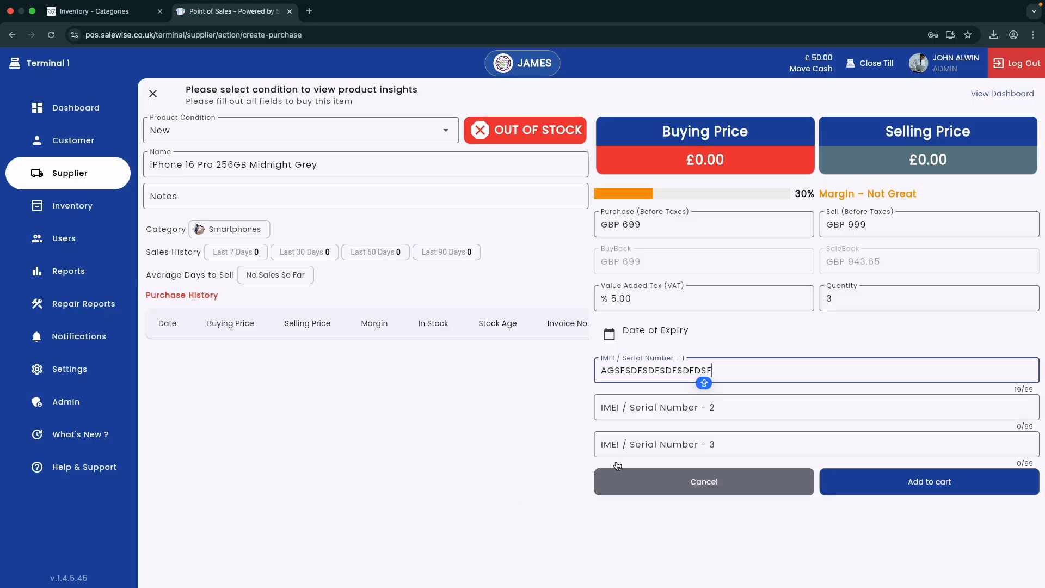
key(Tab)
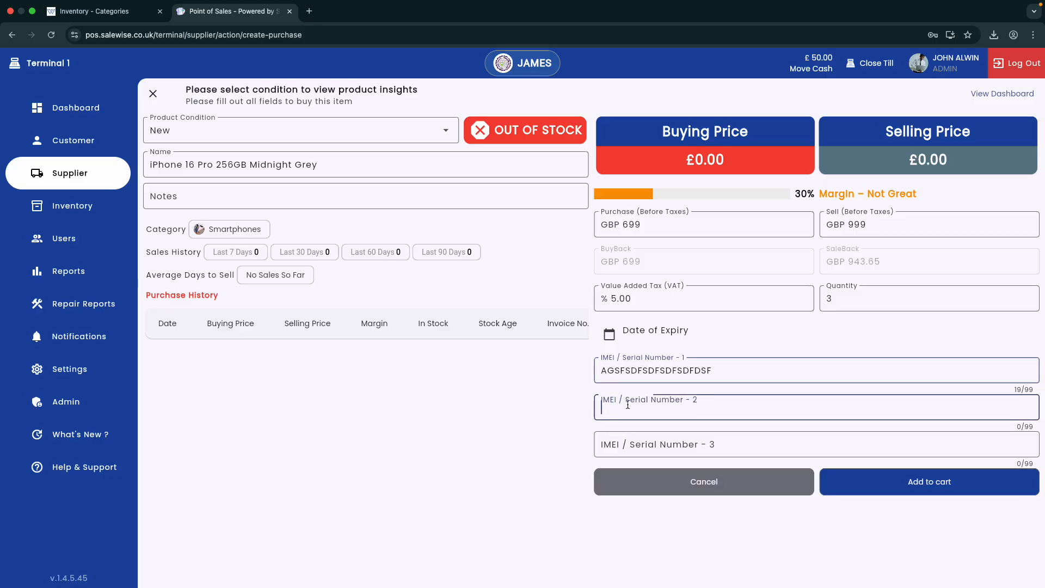
text(SDFDSFDSFDSFSSSDDDD)
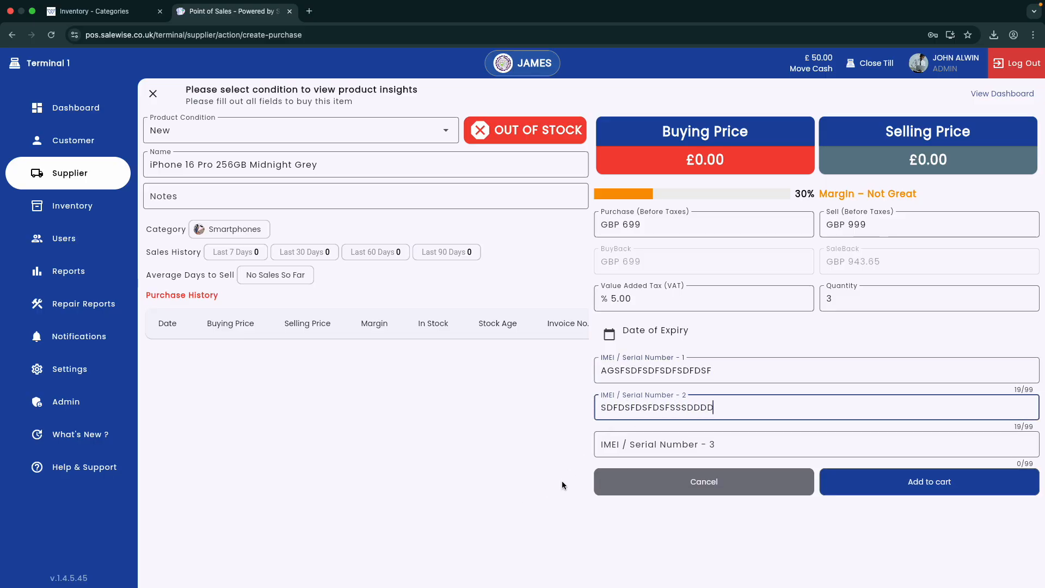
click(676, 446)
text(SDF)
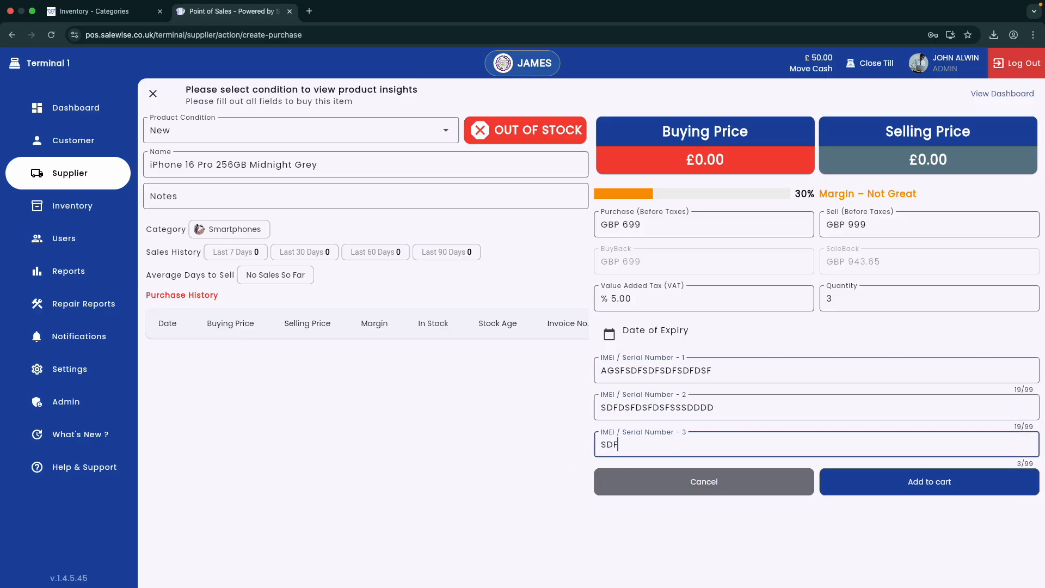
text(1232312321SDFDFFFF)
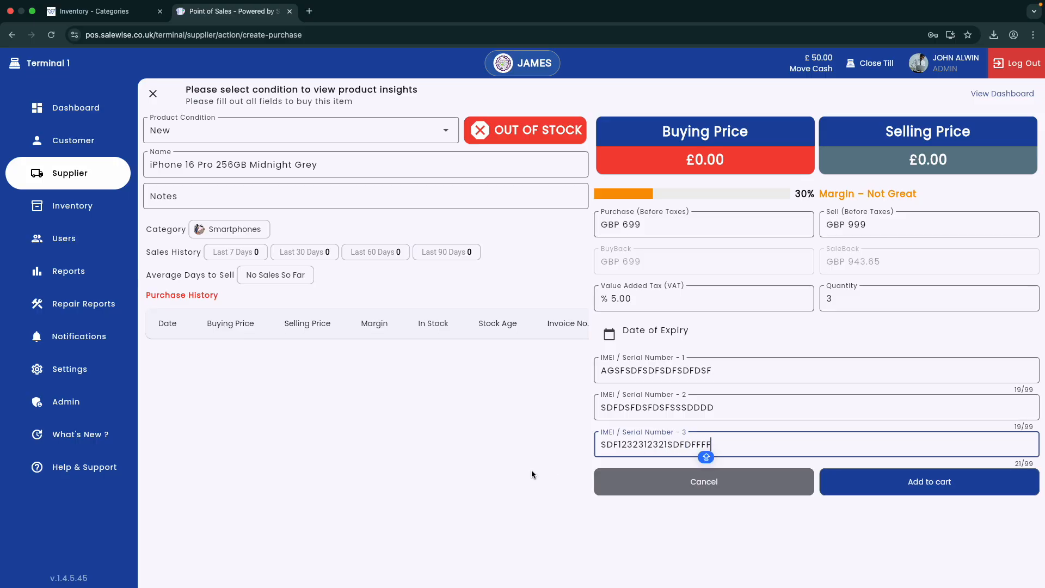
click(856, 486)
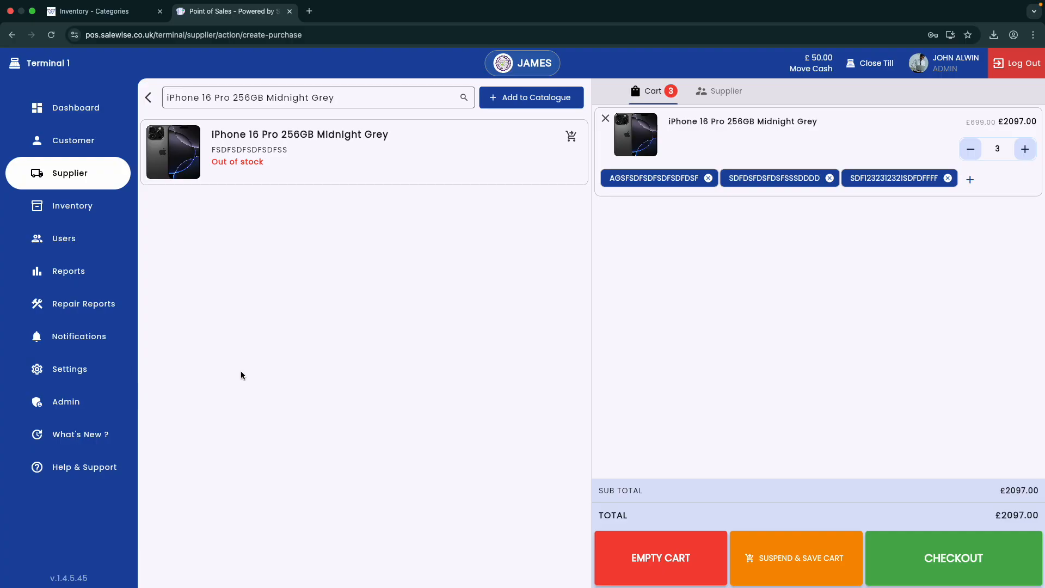
Step: In Settings > Printer Config, try USB and then SUNMI as the receipt printer type
click(84, 369)
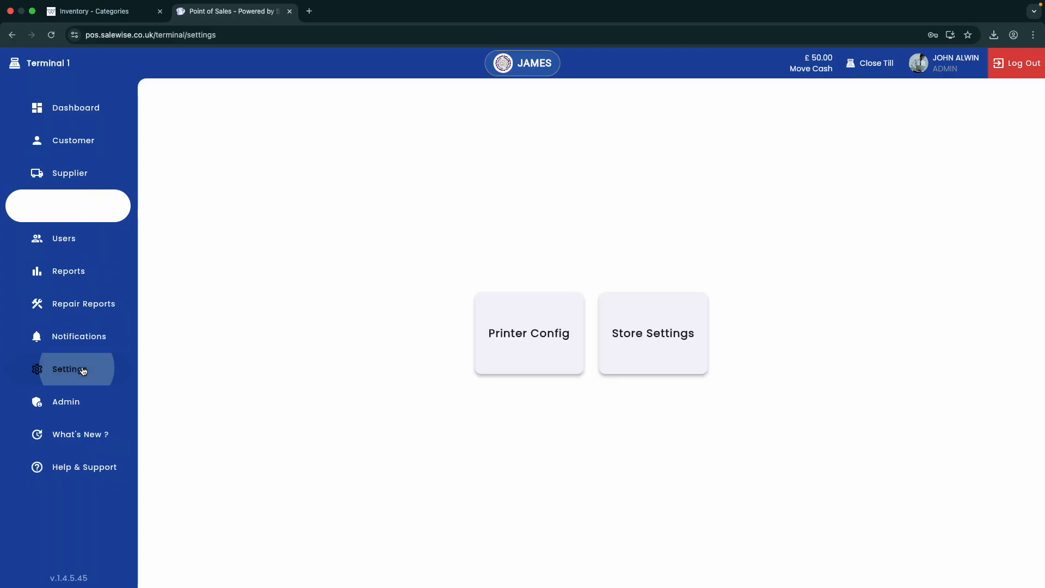
click(514, 346)
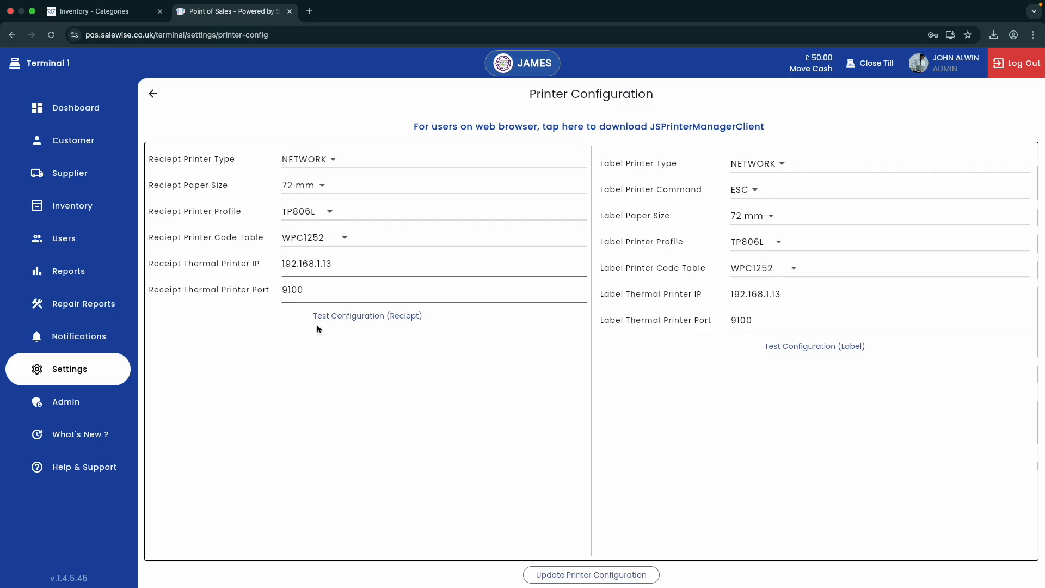
click(319, 167)
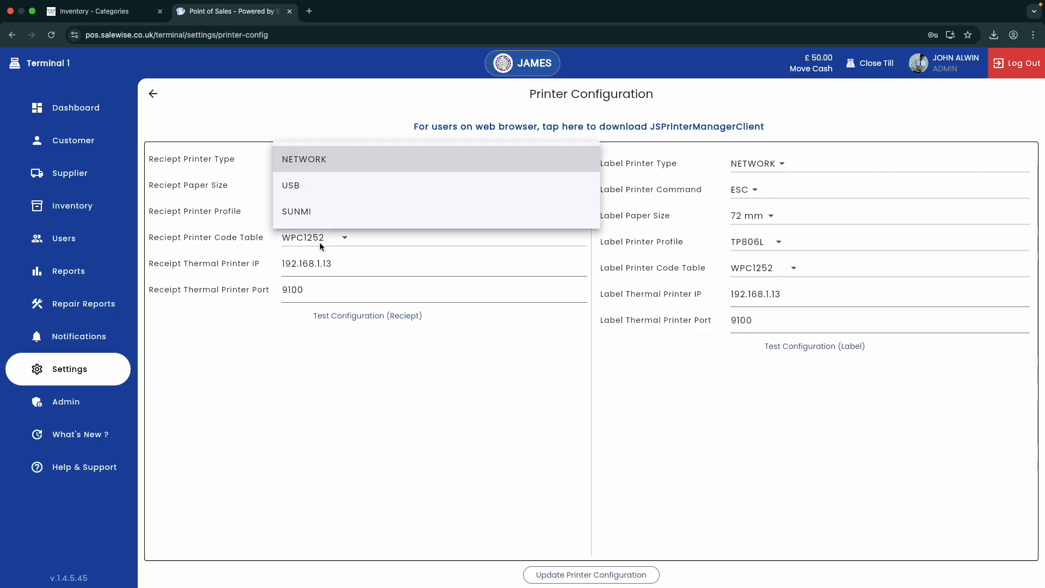
click(320, 194)
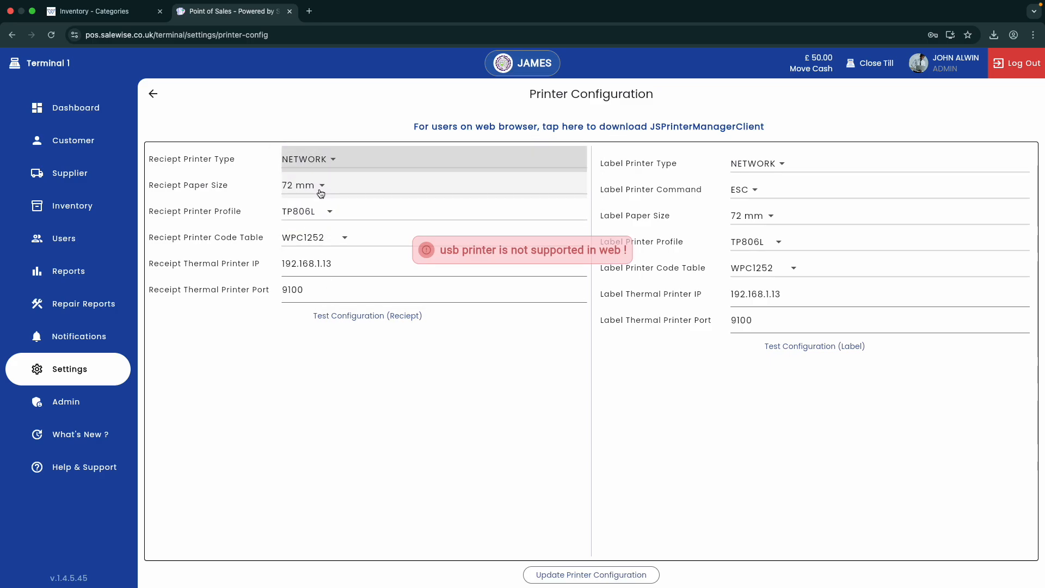
click(332, 154)
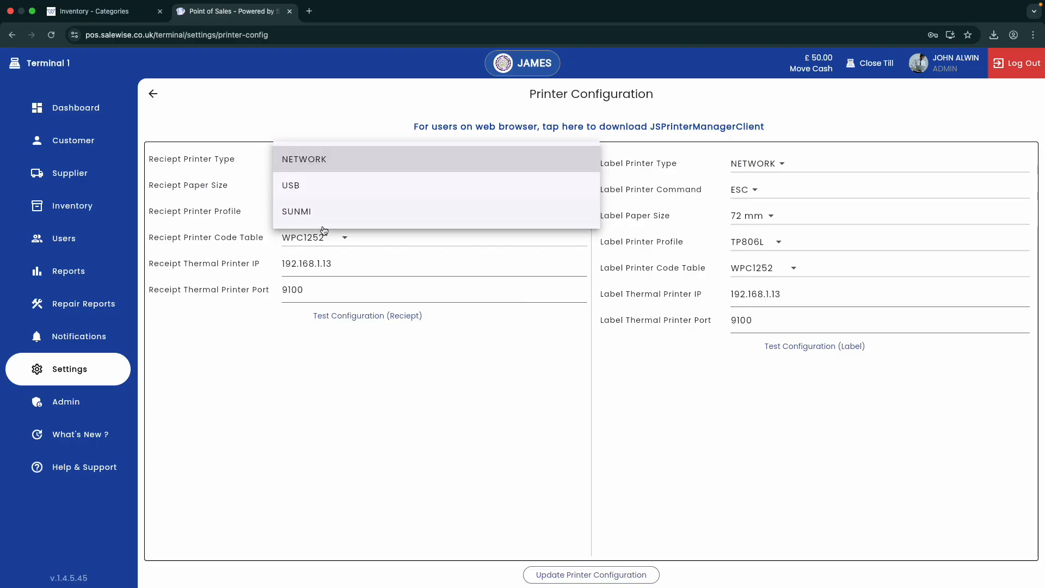
click(324, 208)
Step: Keep the receipt printer type on NETWORK and open the JSPrintManager Client download page
click(327, 159)
click(328, 158)
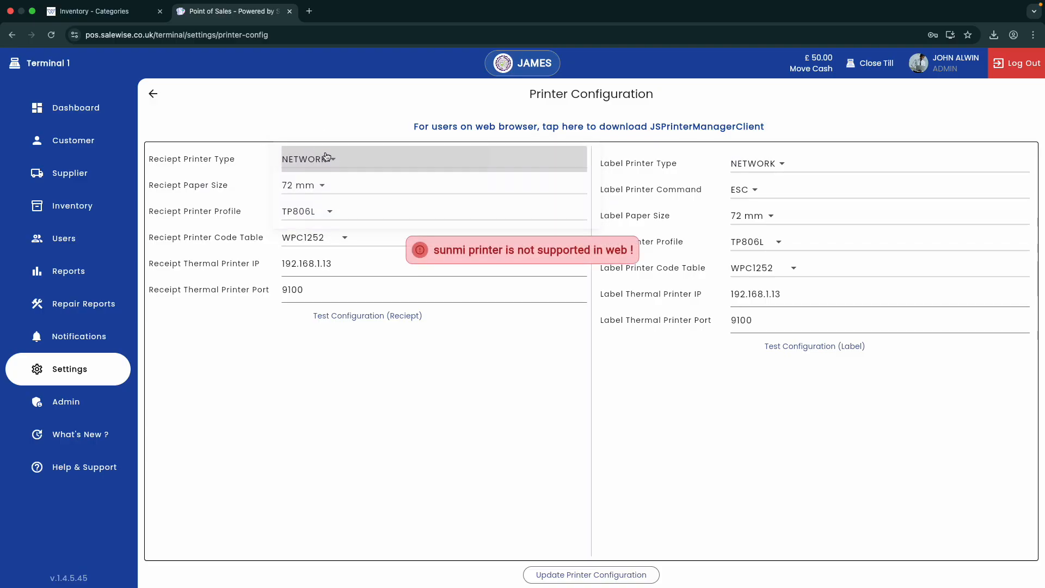
click(328, 158)
click(350, 158)
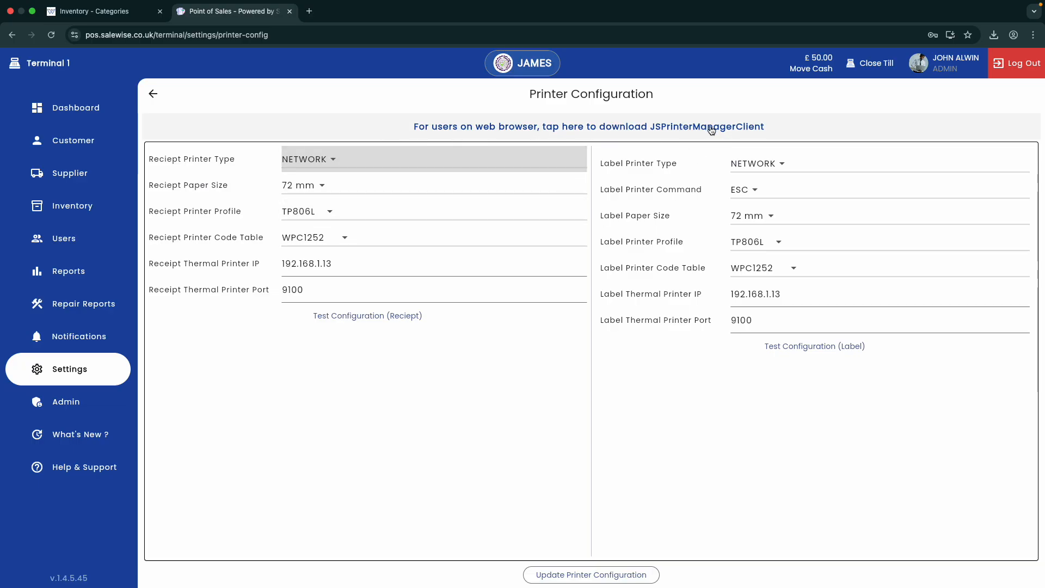
click(663, 130)
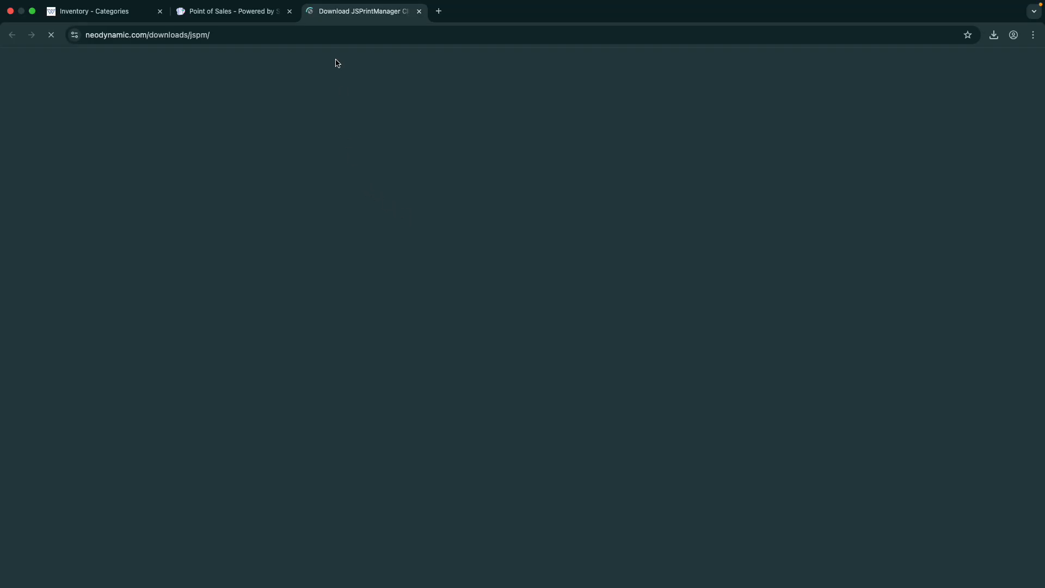
Step: Look over the JSPrintManager Mac installer download page, then switch back to the Salewise POS tab
scroll(454, 360, down, 3)
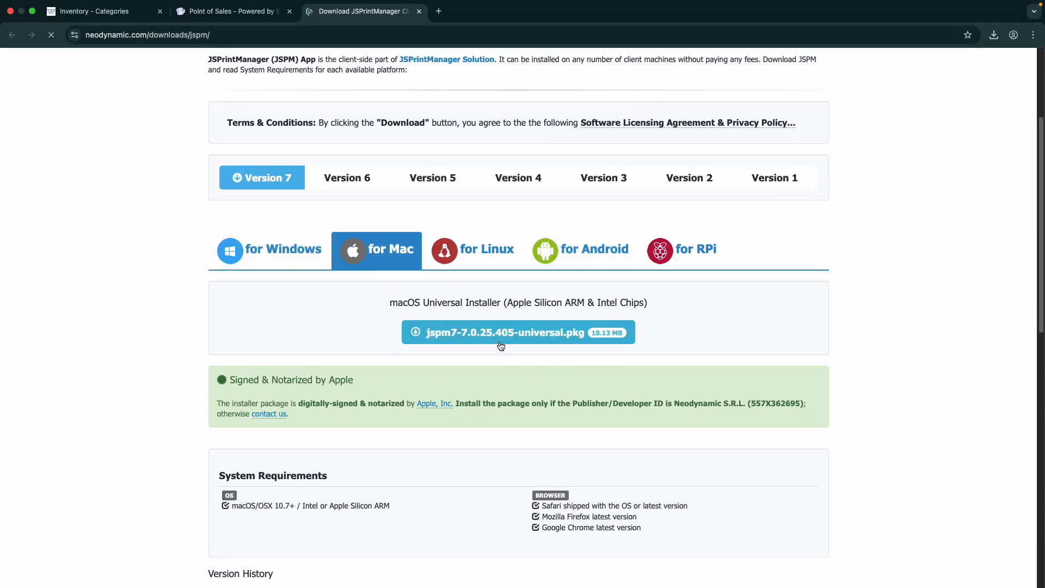
click(275, 13)
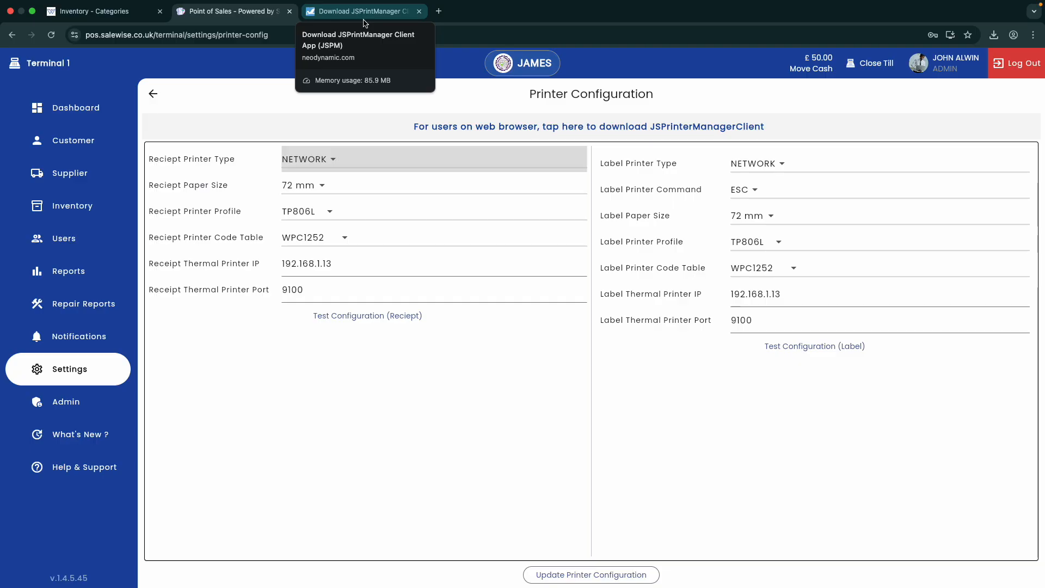
Step: Close the download tab, save the printer configuration, and return to the iPhone supplier purchase
middle_click(364, 20)
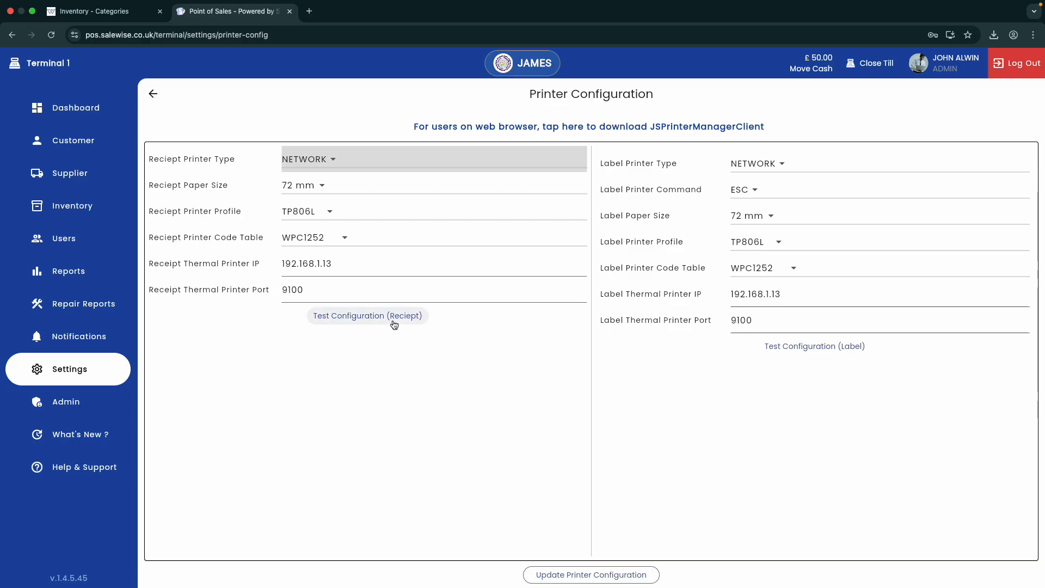
click(601, 580)
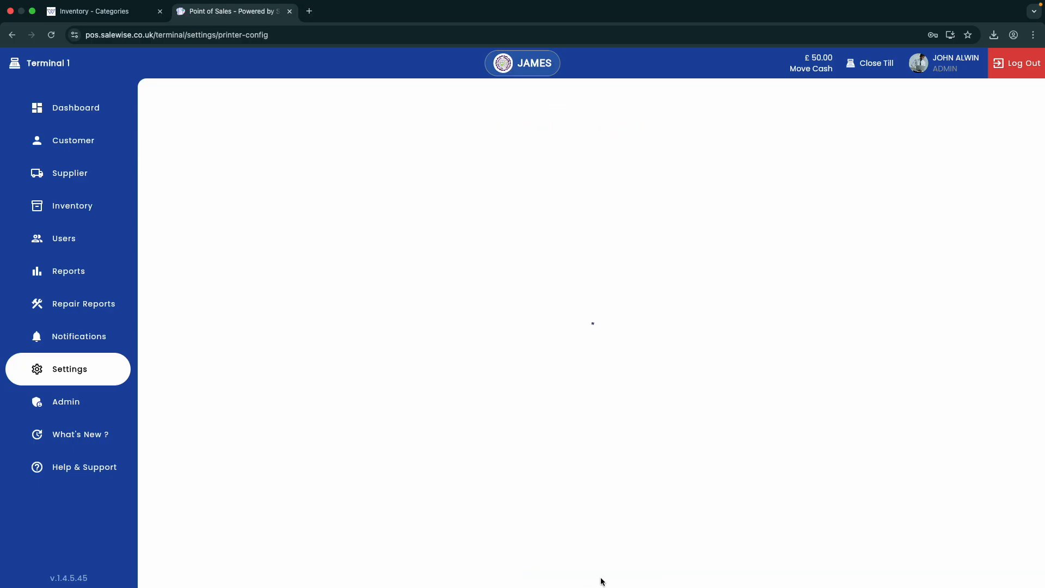
click(98, 174)
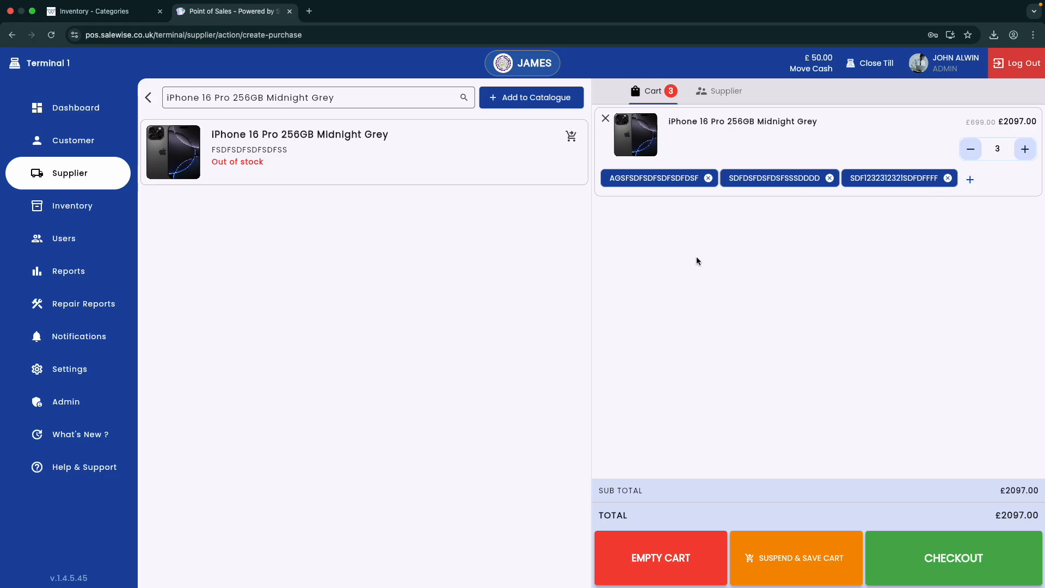
Step: Replace the product search with 'evape' and open the EVape purchase form
drag(340, 99, 163, 99)
key(BackSpace)
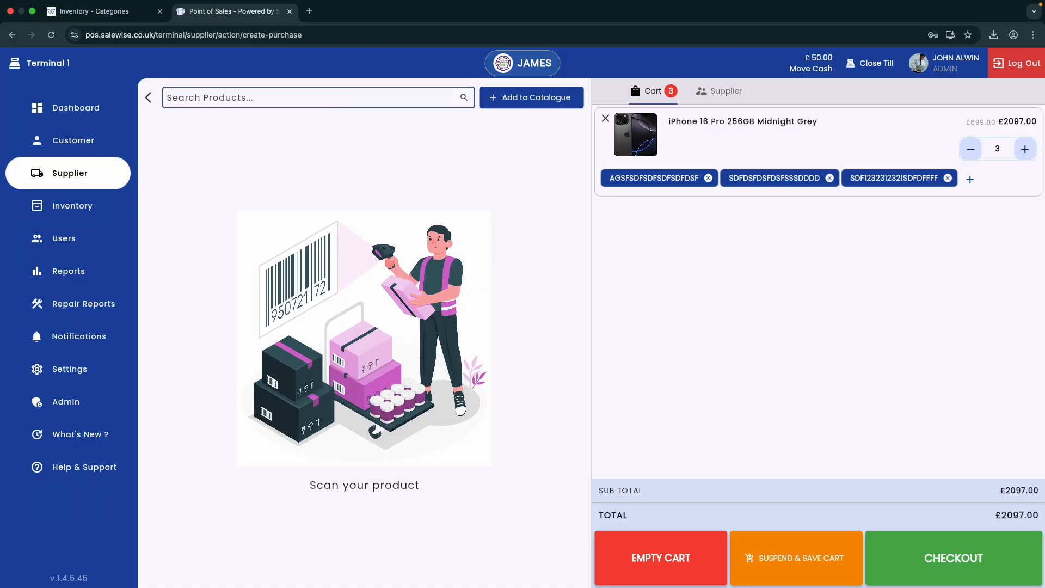
text(evape)
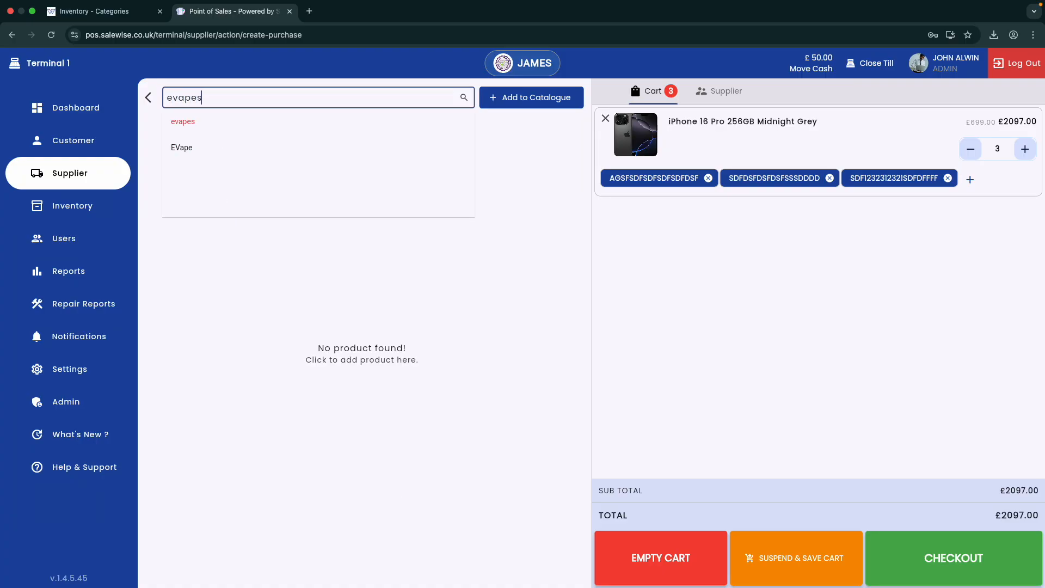
key(Return)
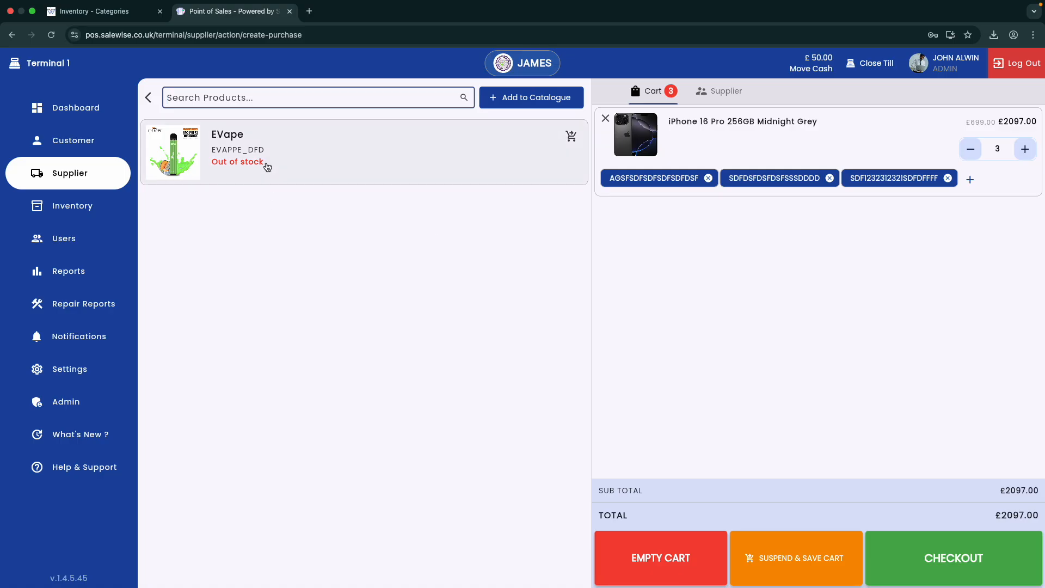
click(267, 167)
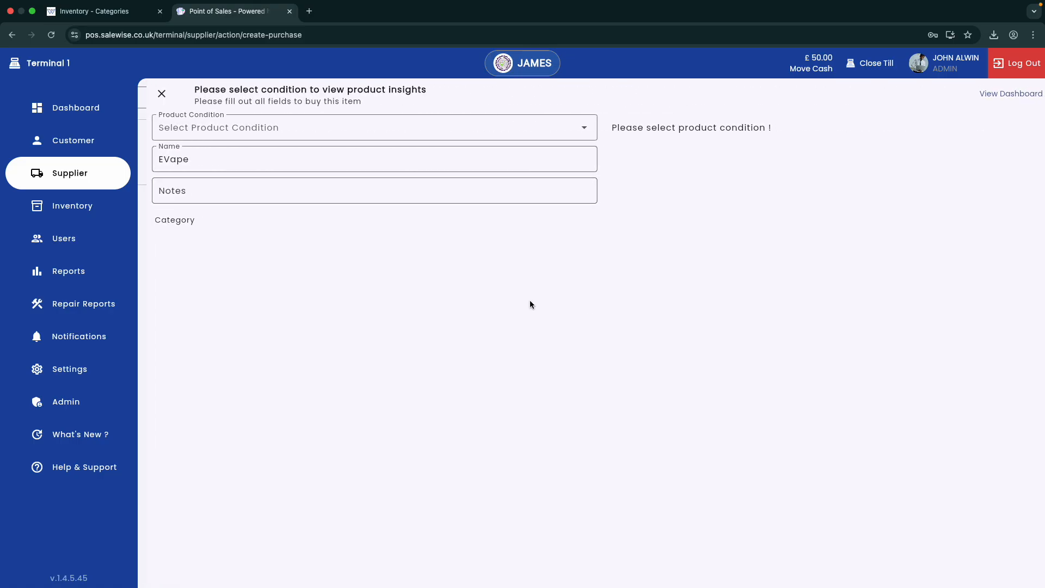
Step: Set EVape to New condition, purchase price GBP 2, selling price GBP 10, quantity 100
click(258, 131)
click(258, 129)
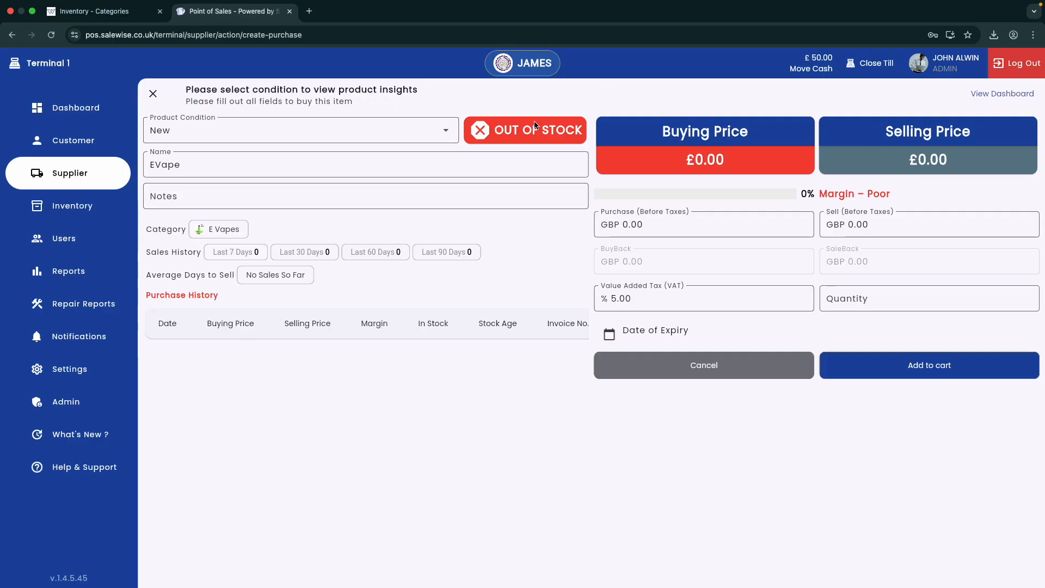
click(740, 228)
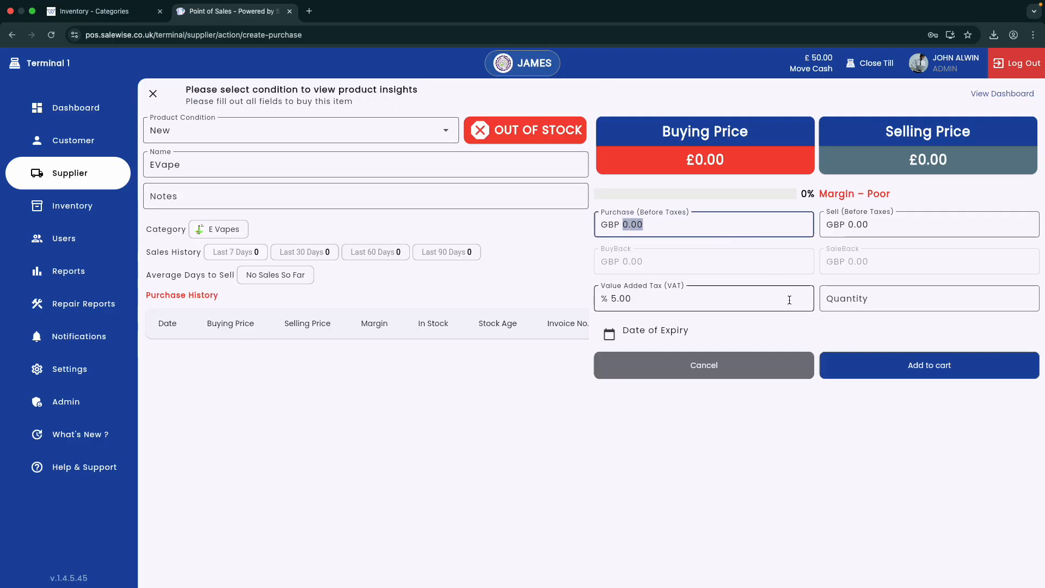
text(2)
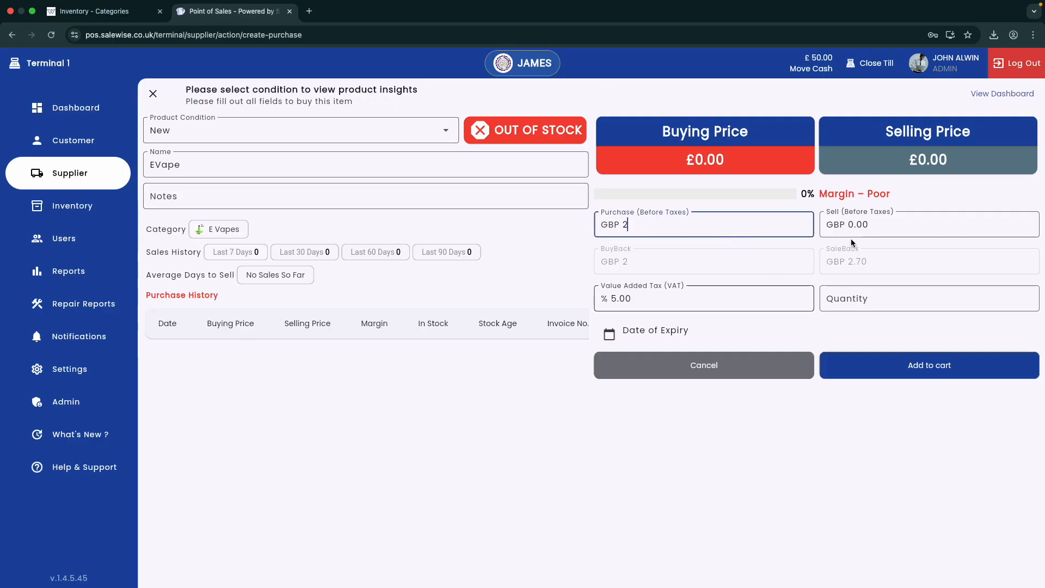
click(859, 224)
text(10)
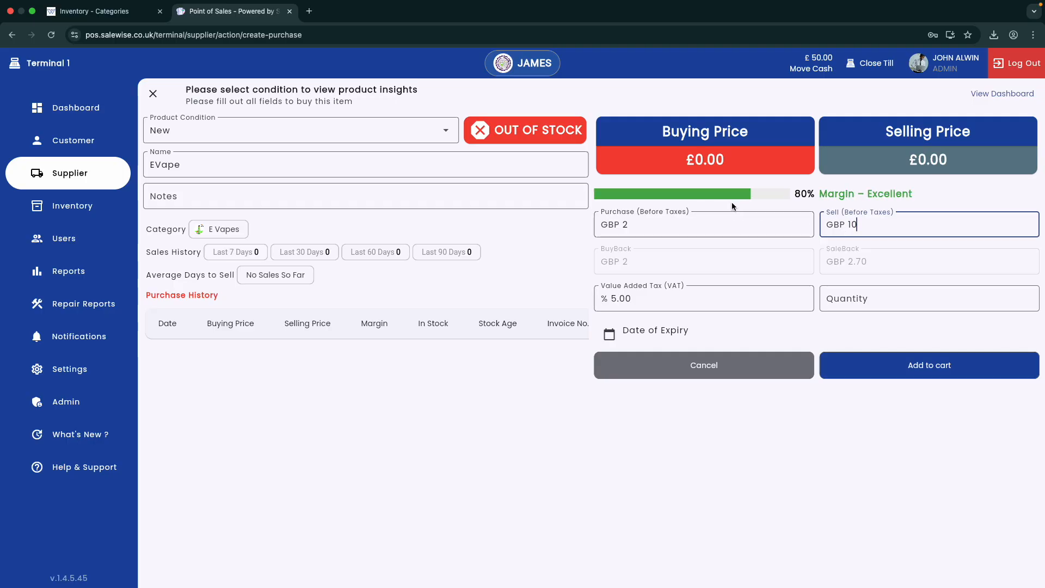
click(871, 301)
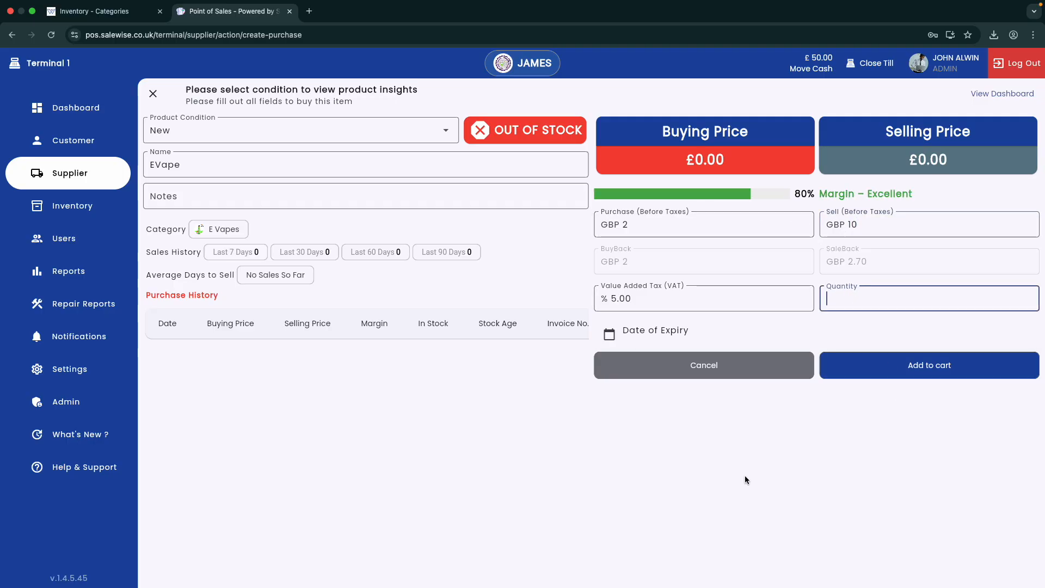
text(100)
Step: Give the EVapes an expiry date of 2025-08-15 and add all 100 to the cart
click(647, 343)
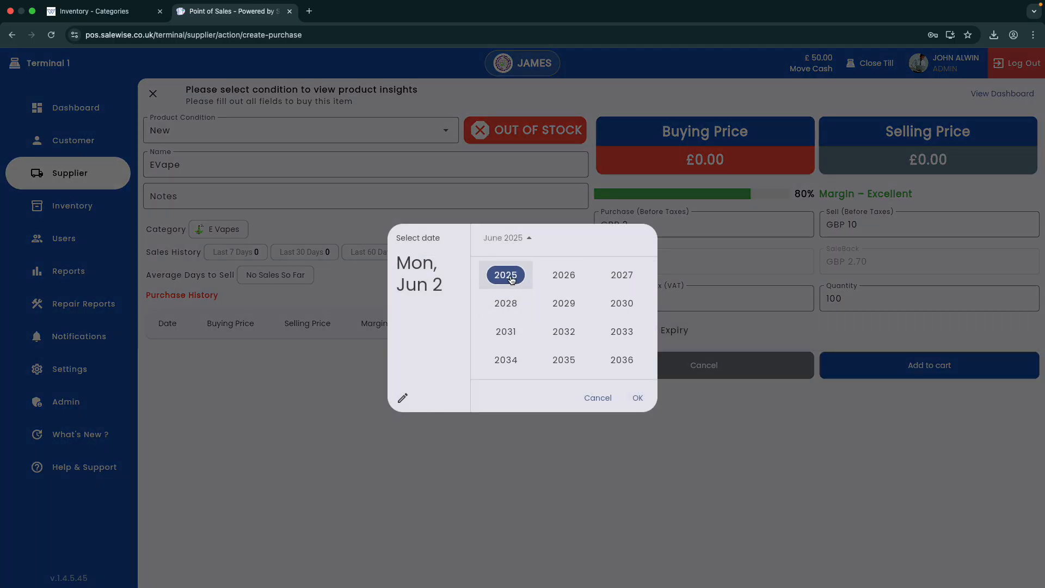
click(490, 275)
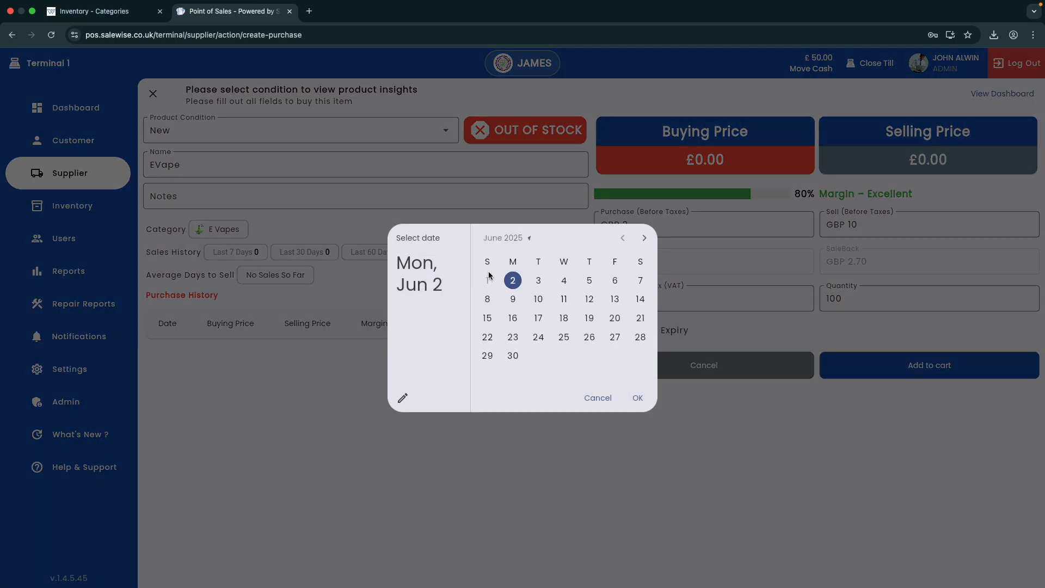
click(522, 240)
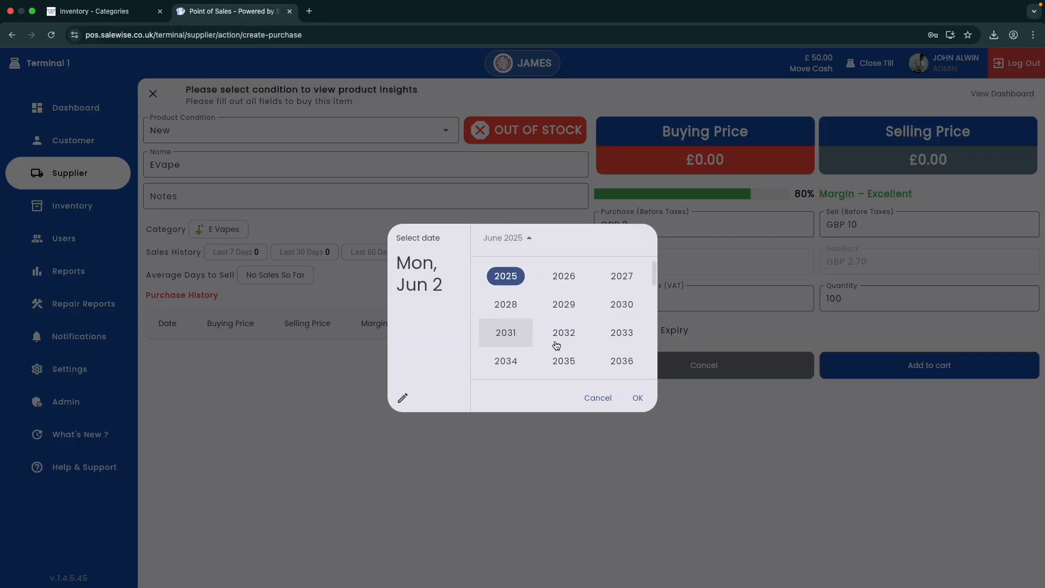
click(521, 279)
click(644, 238)
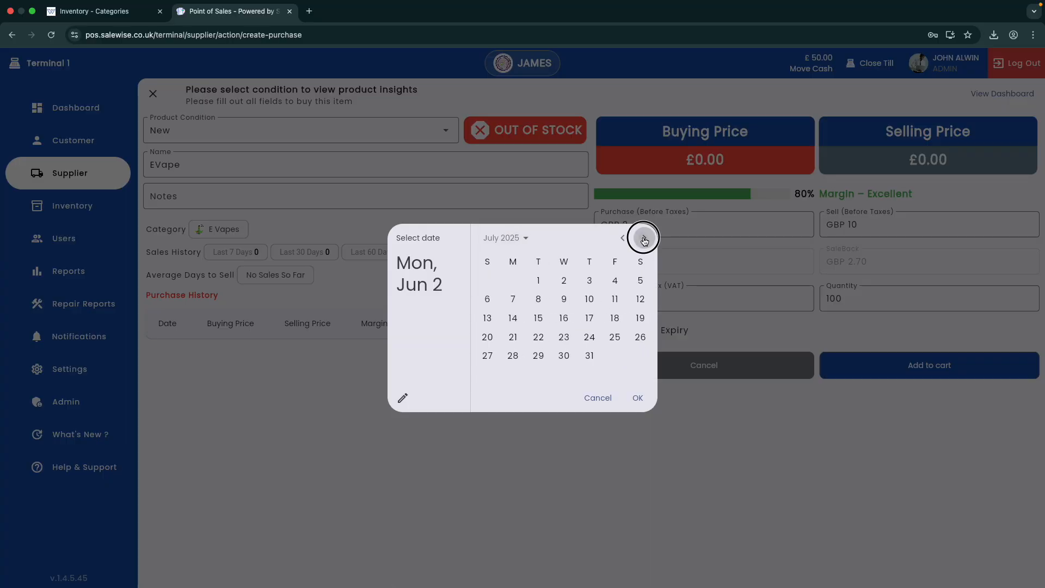
click(644, 238)
click(615, 318)
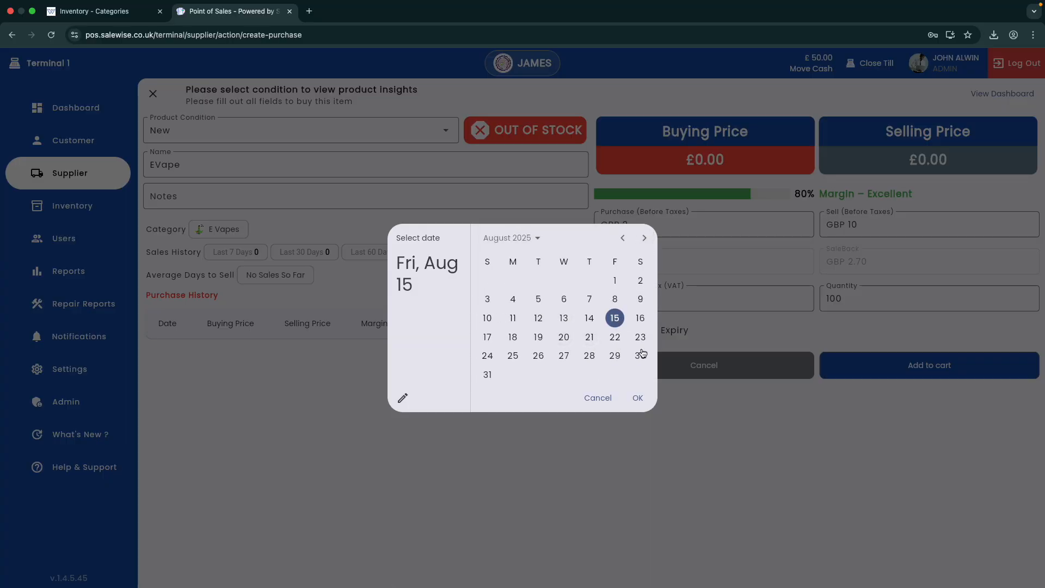
click(638, 398)
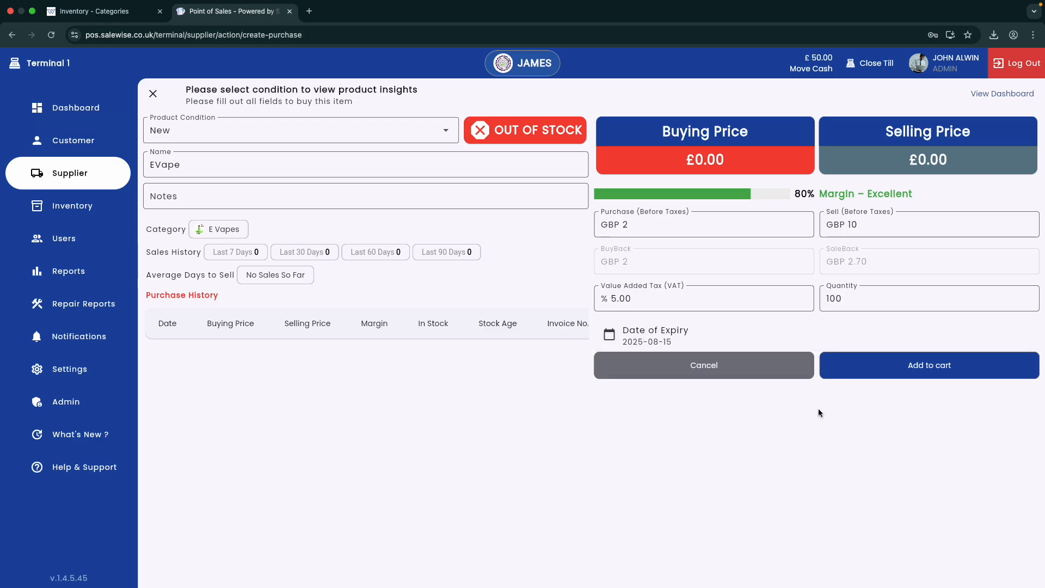
click(924, 376)
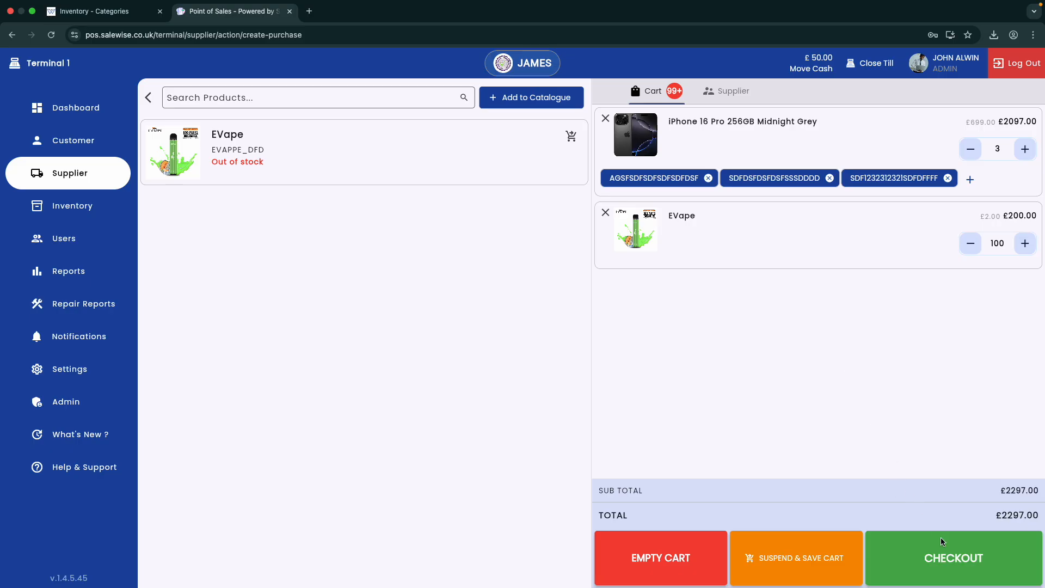
Step: Pay £500.00 in cash toward the £2297.00 purchase, leaving £1797.00 outstanding
click(953, 570)
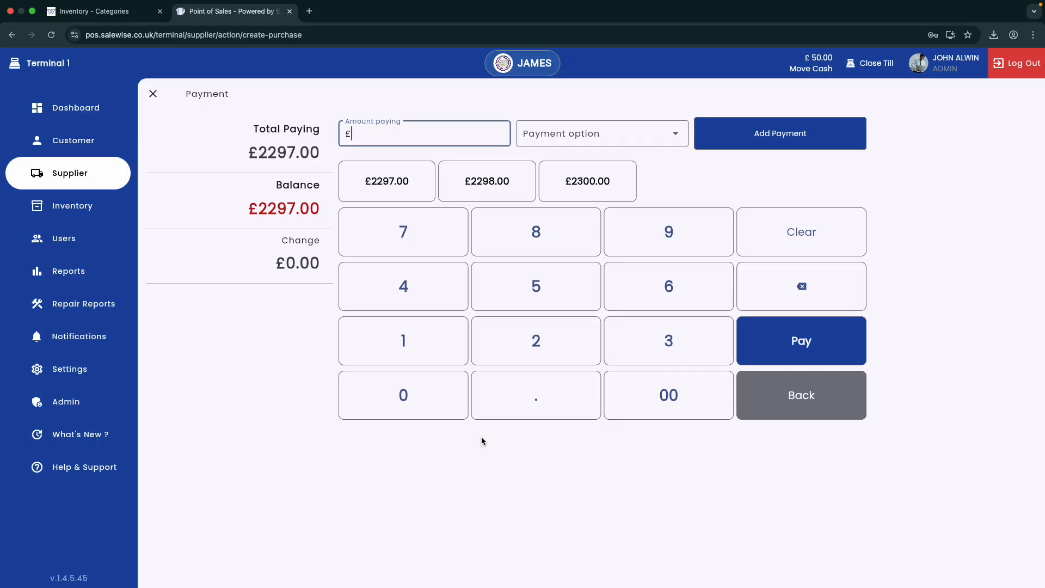
text(00)
click(611, 136)
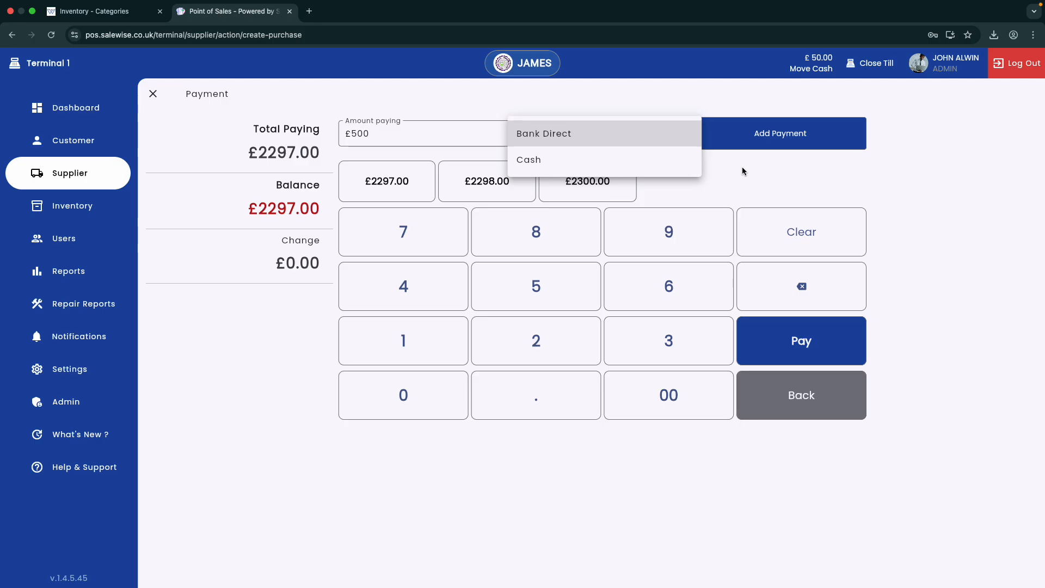
click(568, 167)
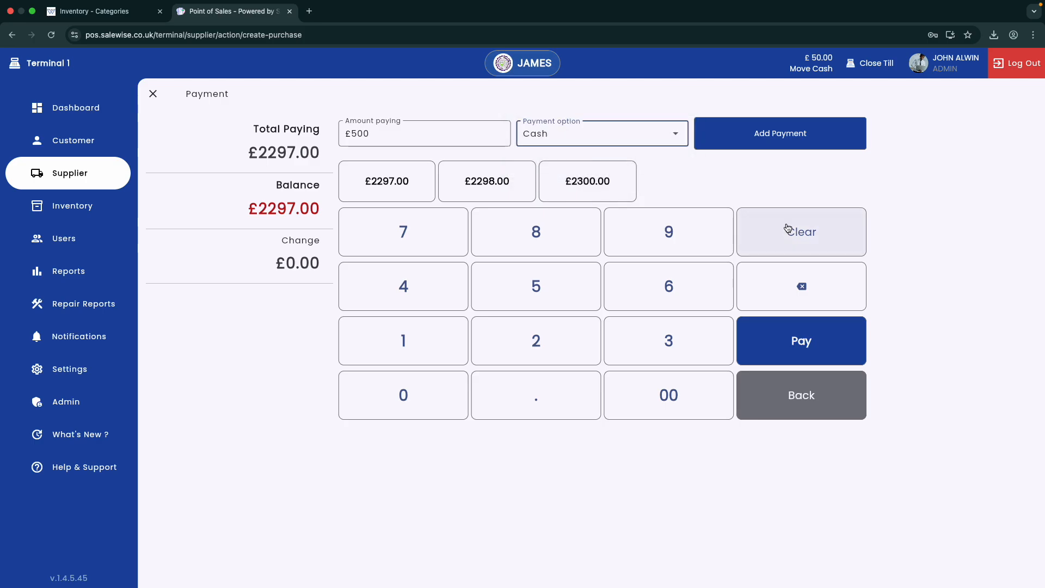
click(772, 135)
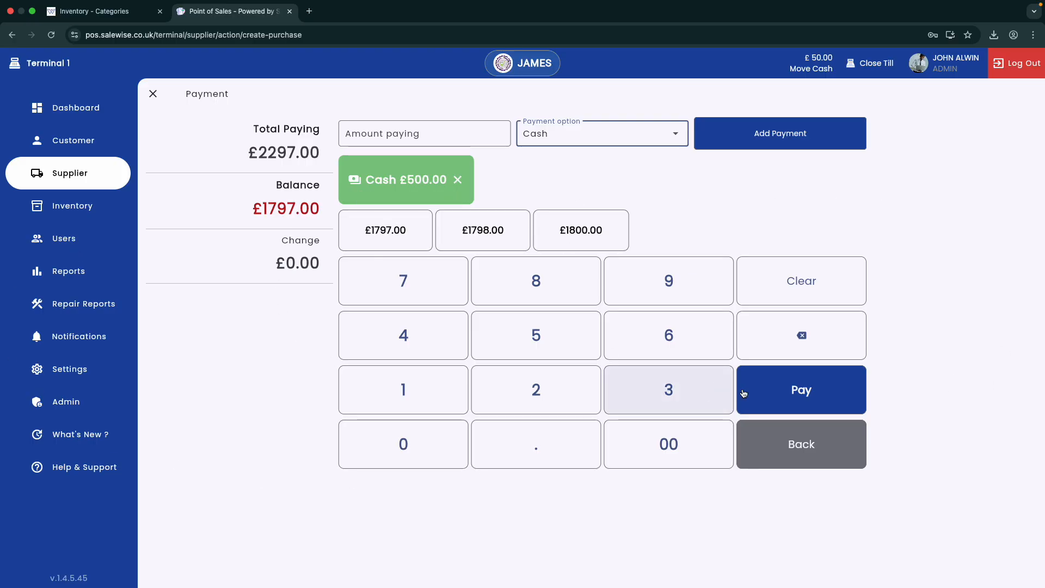
click(790, 401)
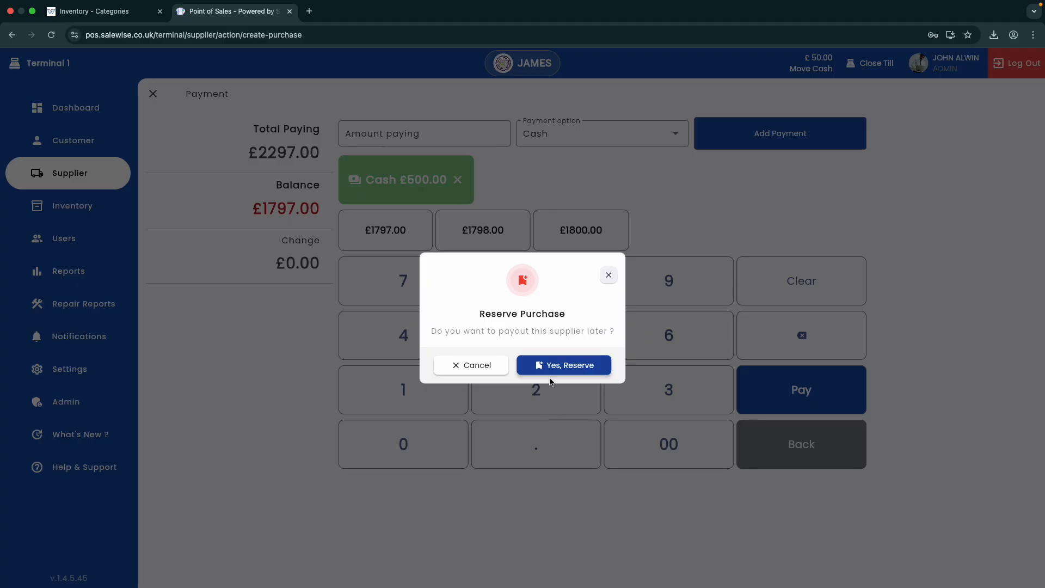
click(553, 371)
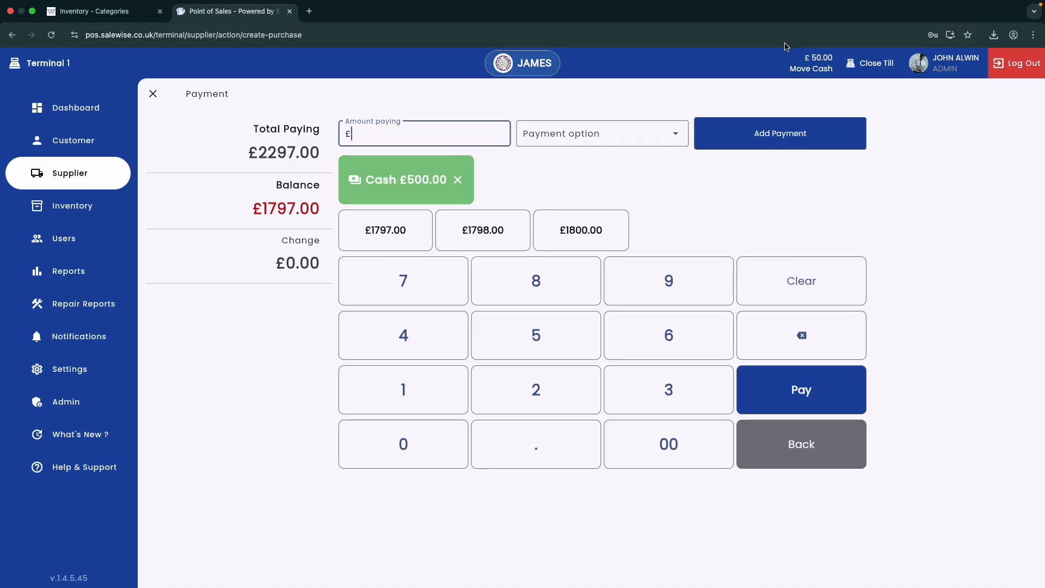
Step: Cash in twenty £50 notes (£1000) with a payout note, bringing the till to £1050.00
click(814, 68)
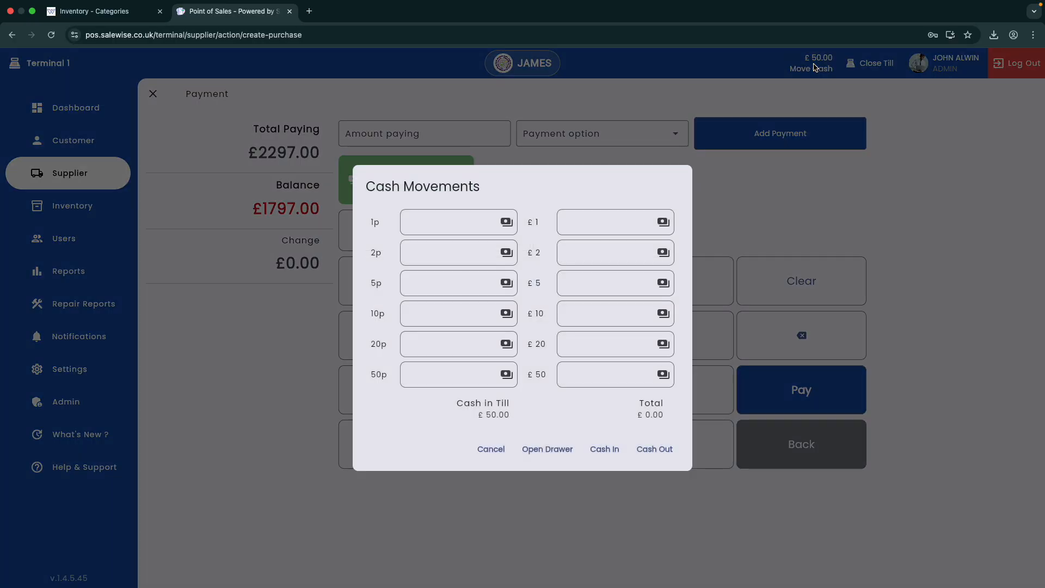
click(592, 376)
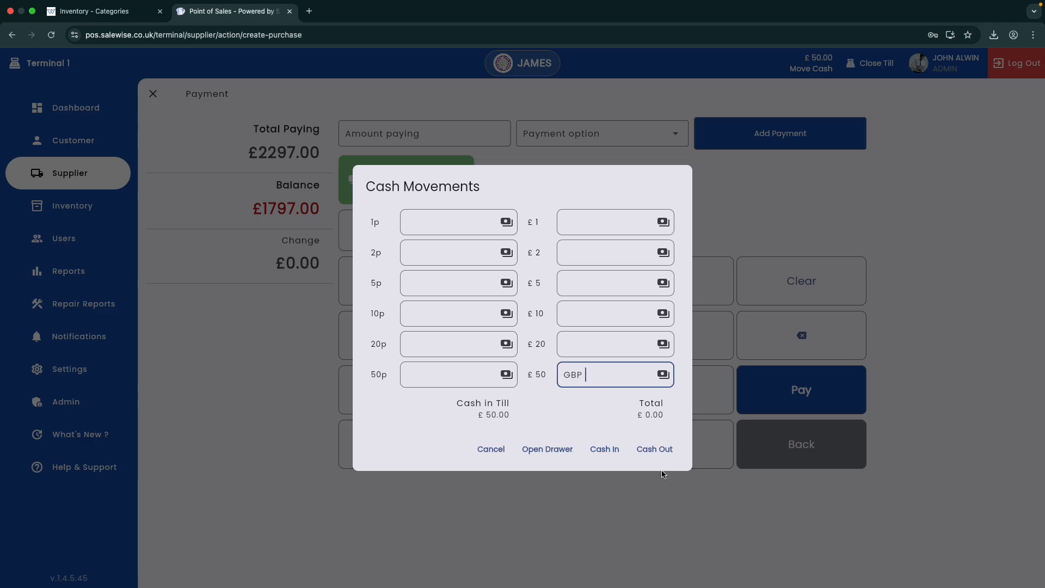
text(20)
click(610, 451)
text(.)
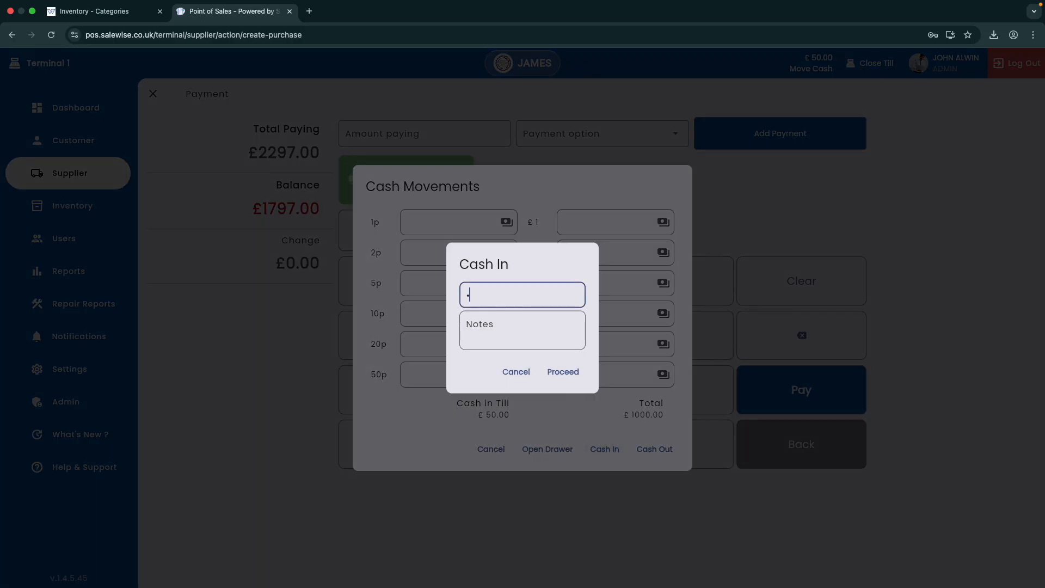
text(000)
click(533, 339)
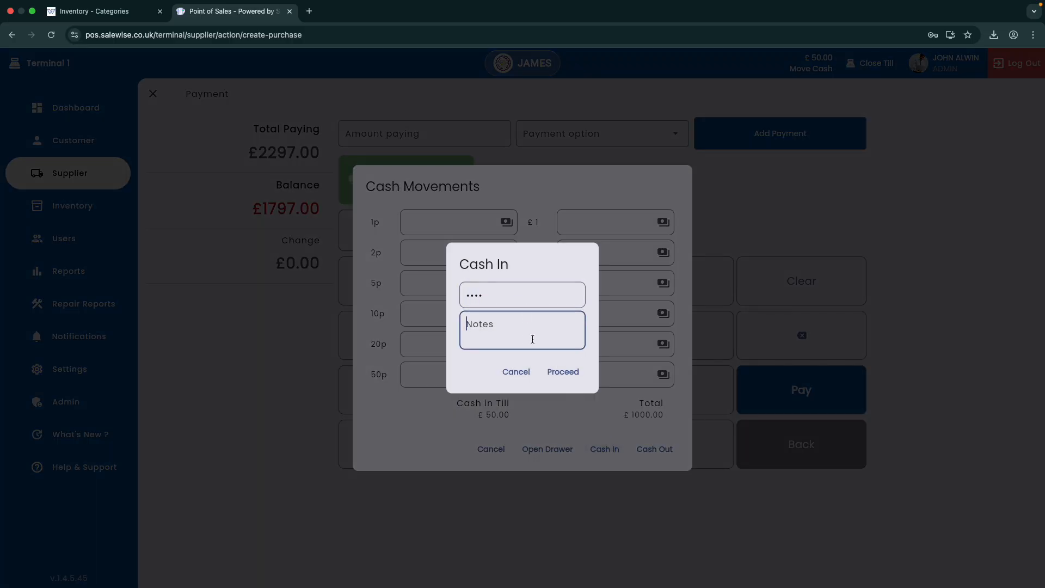
text(to pay up john)
click(563, 373)
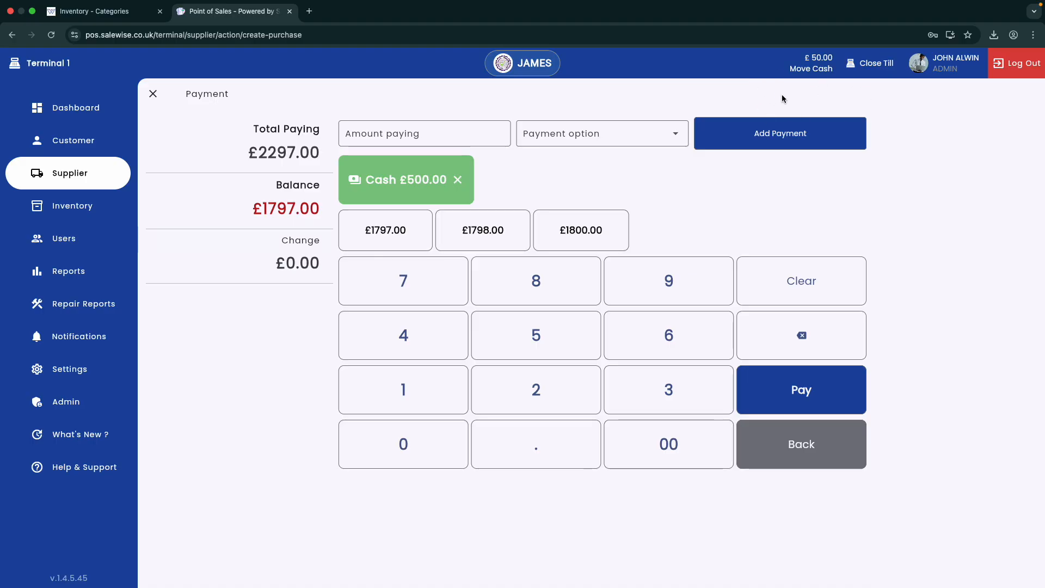
click(810, 68)
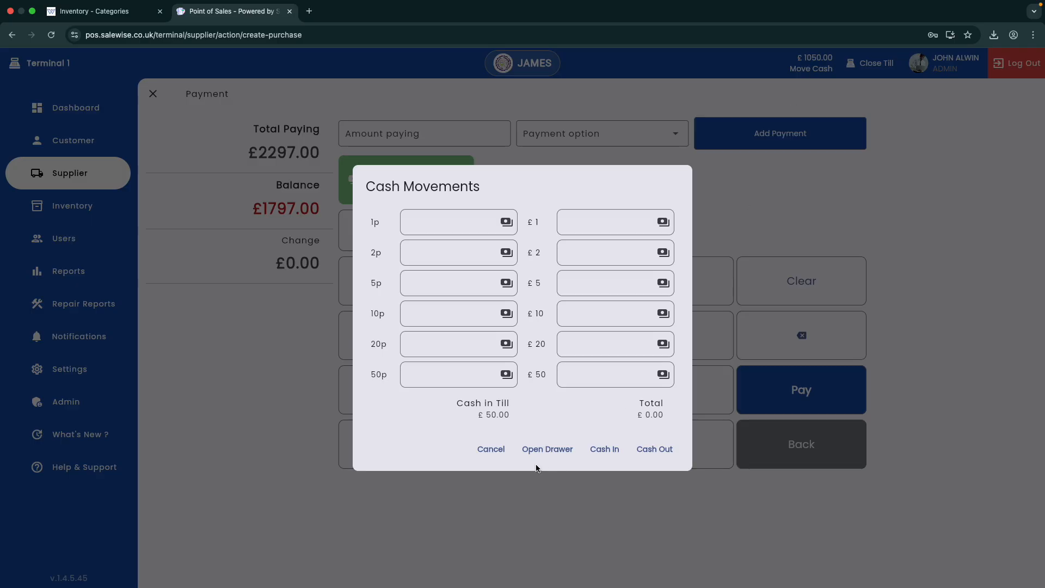
click(491, 449)
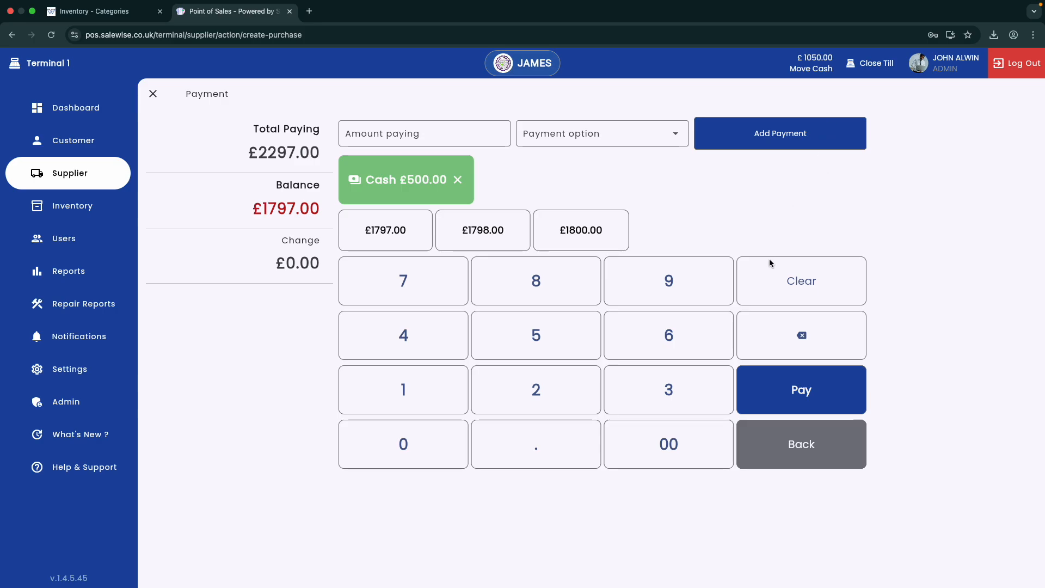
Step: Reserve the purchase with the £500 cash payment, then go to Inventory
click(781, 384)
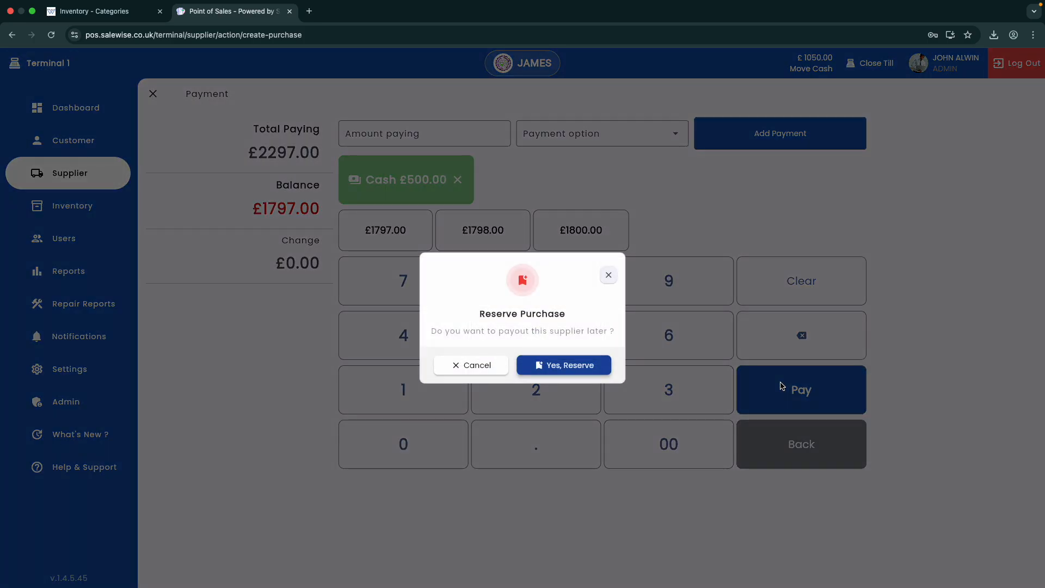
click(567, 365)
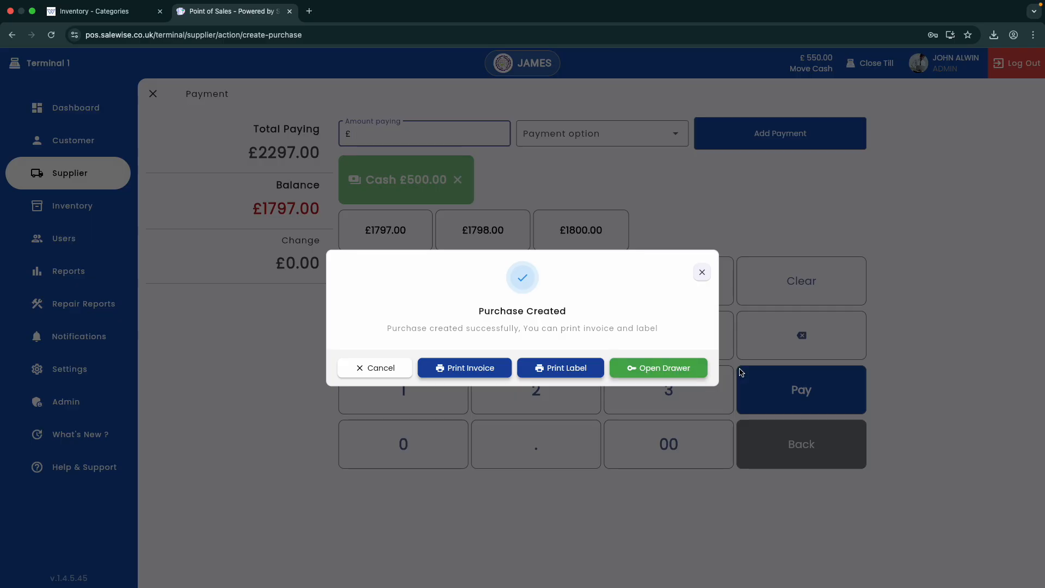
click(702, 272)
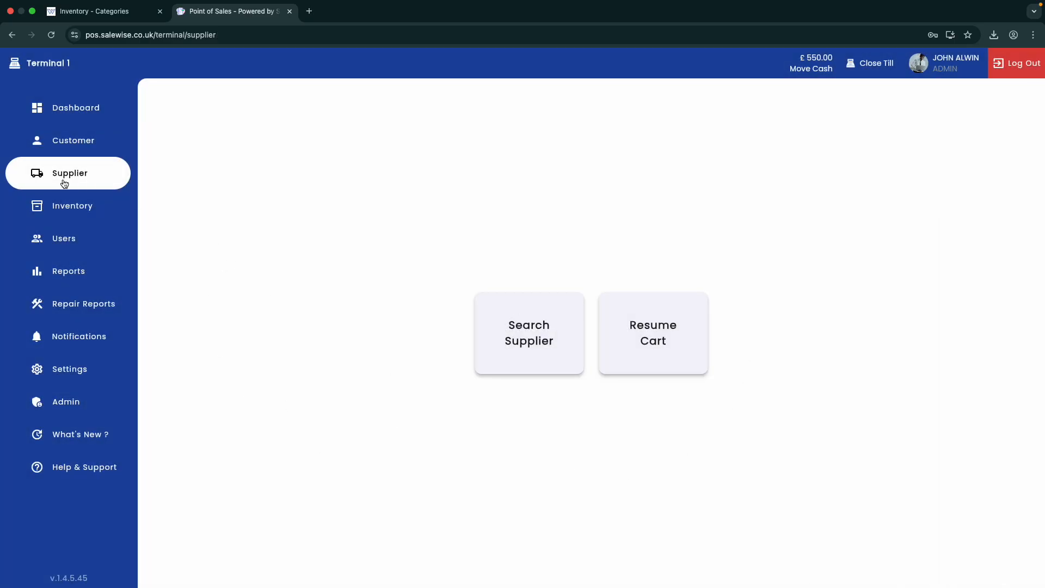
click(80, 215)
Step: Open the iPhone 16 Pro 256GB Midnight Grey stock and show details of batch ASC1001
click(518, 341)
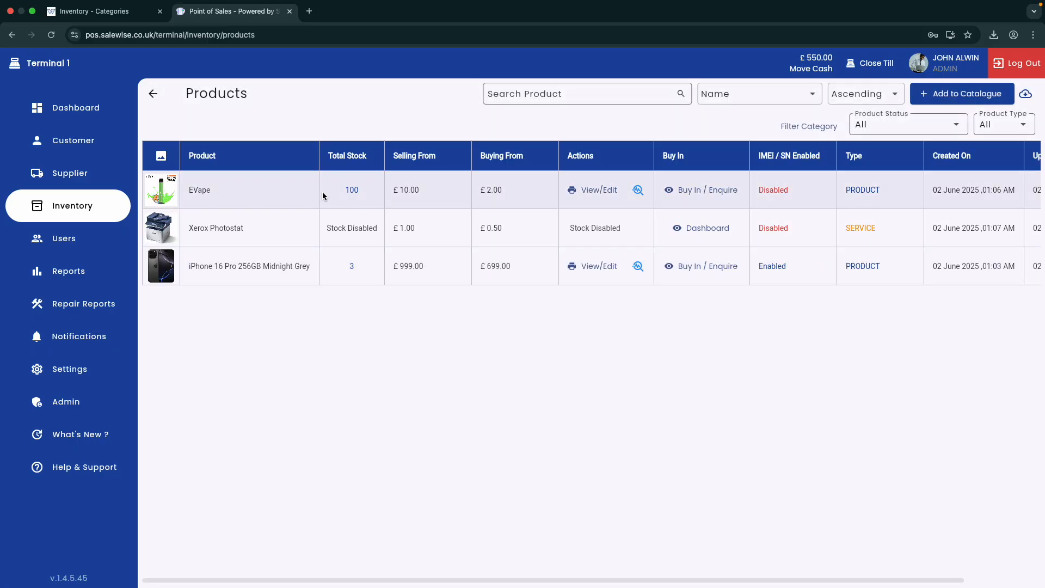
click(369, 194)
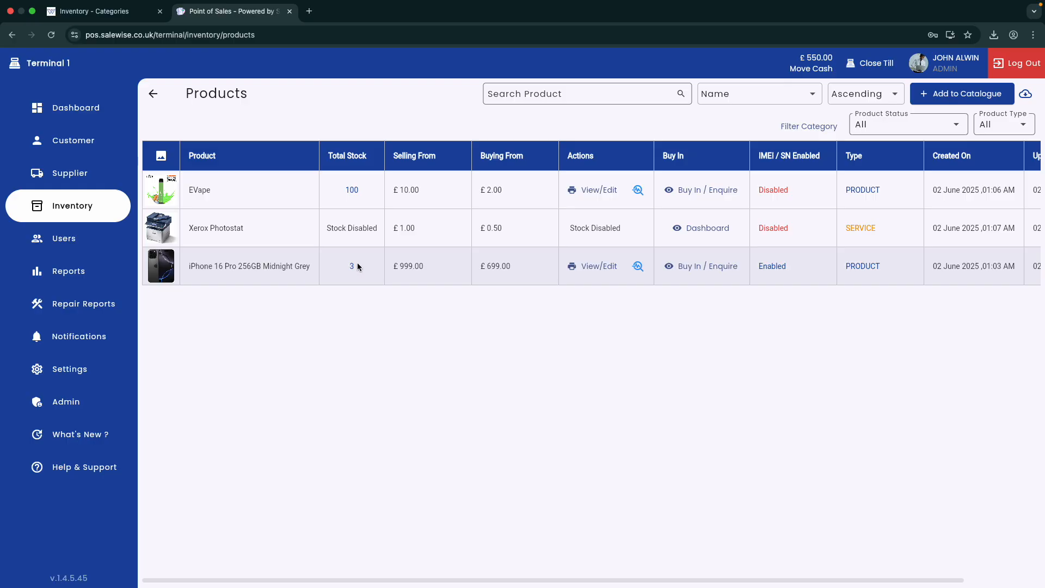
click(380, 267)
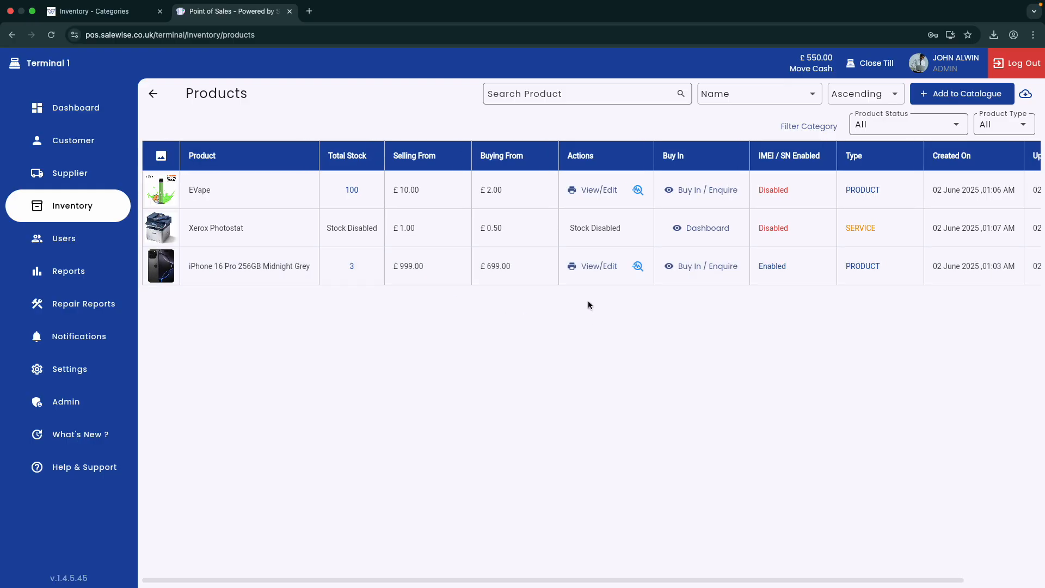
click(612, 267)
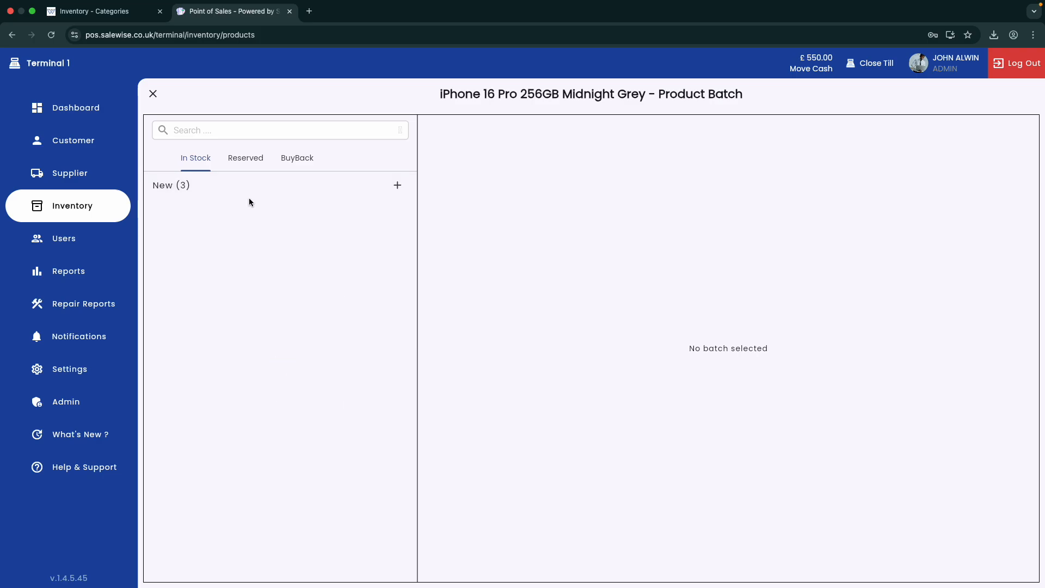
click(246, 188)
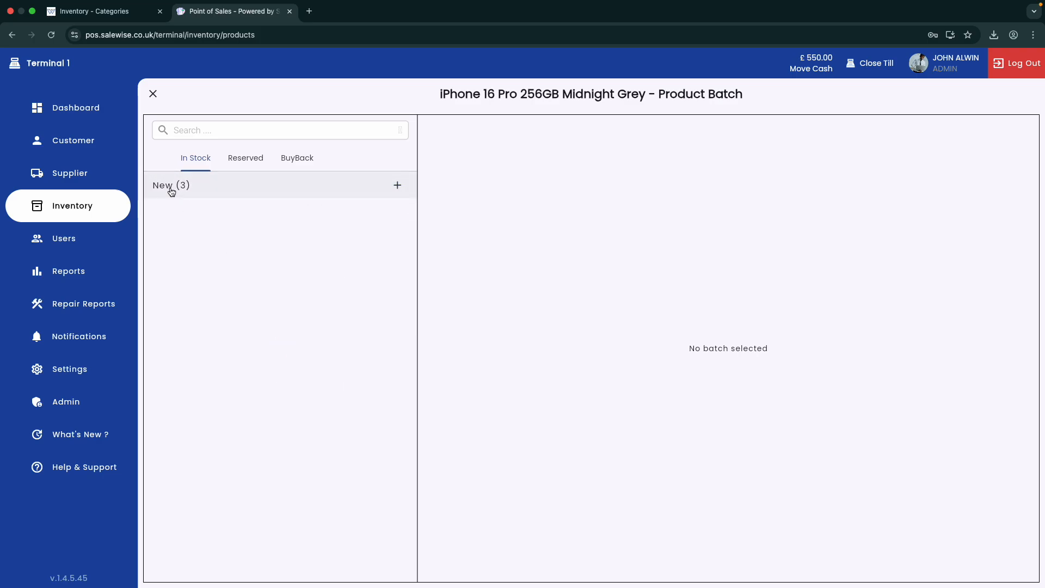
click(384, 192)
click(206, 214)
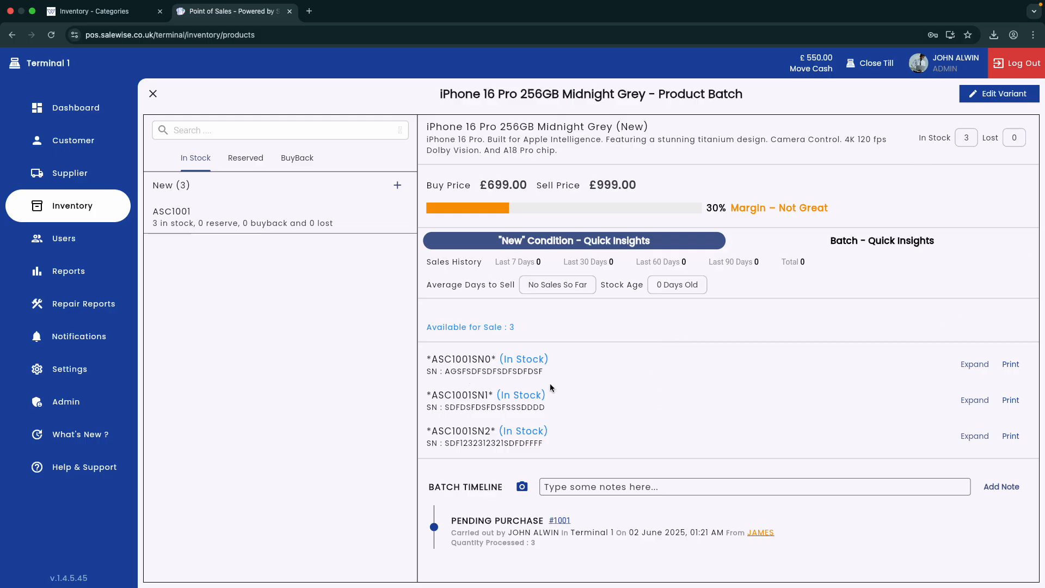
Step: Trace serial ASC1001SN0 to Purchase Receipt 1001, then close the iPhone batch view
click(974, 364)
click(974, 364)
click(973, 364)
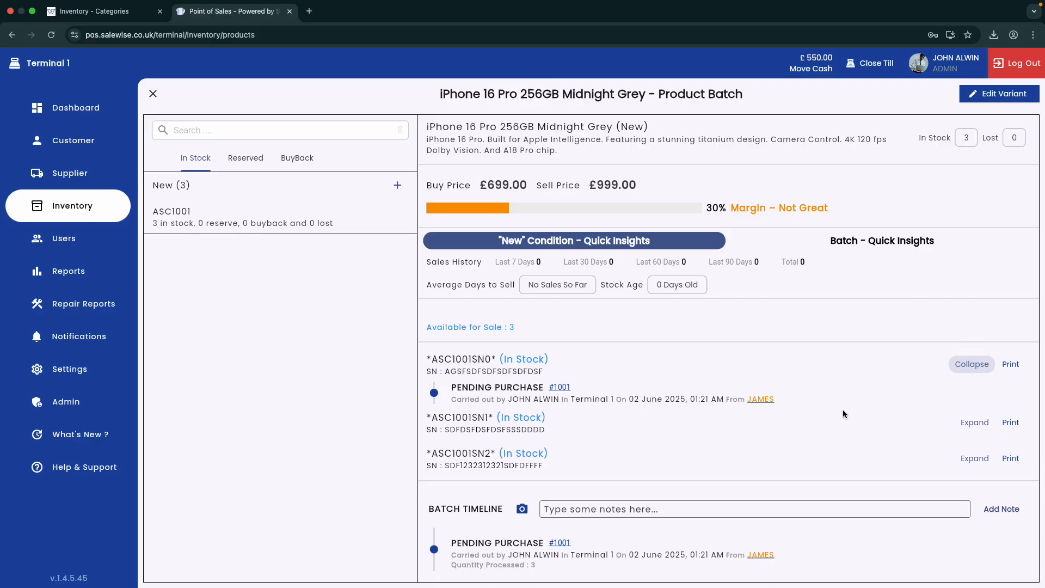
click(970, 365)
click(561, 520)
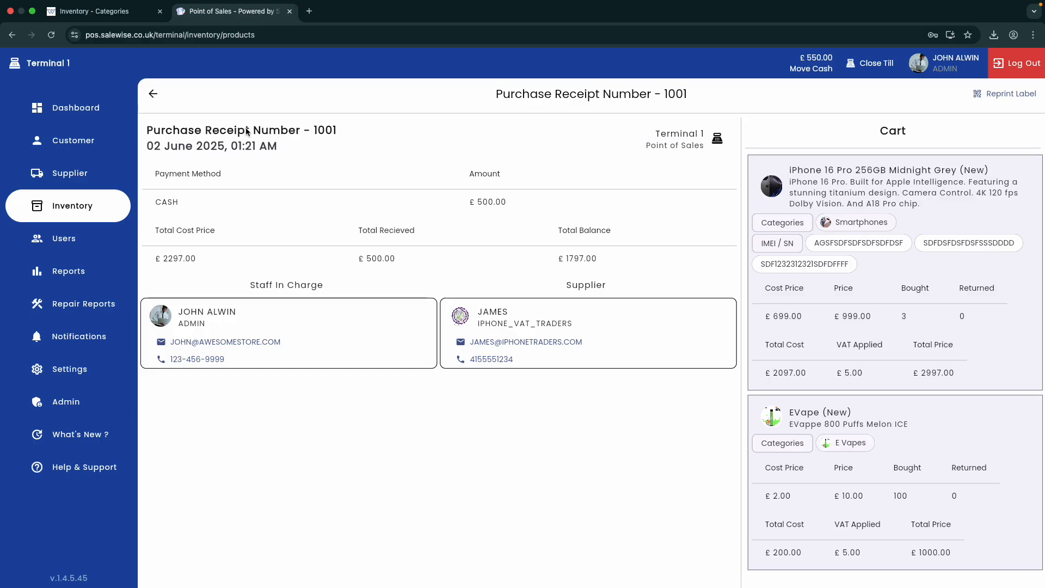
click(157, 91)
click(153, 96)
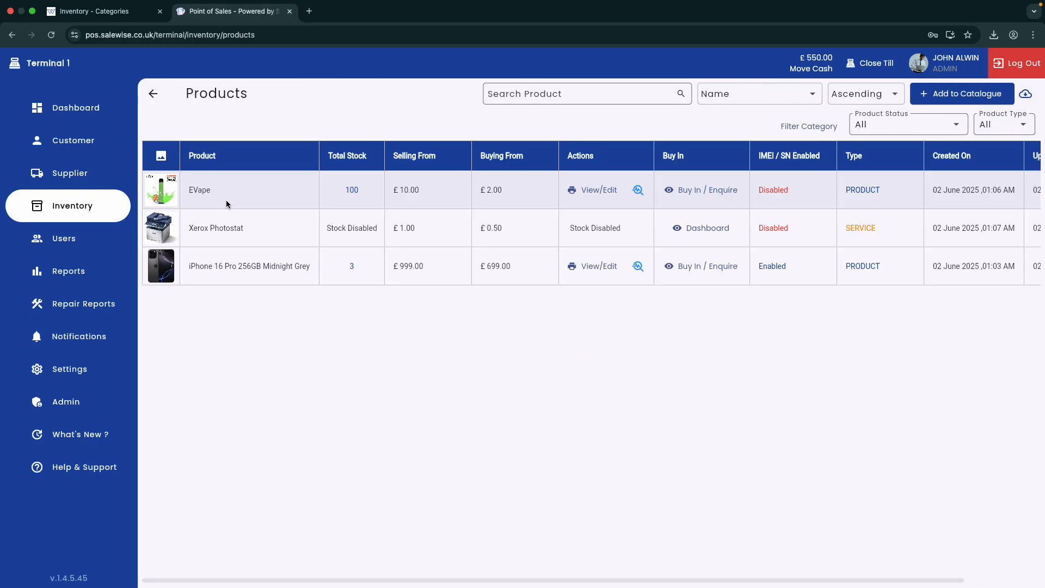
Step: Check EVape batch ASC1002's 100 units and quick insights, then close the batch view
click(603, 194)
click(194, 214)
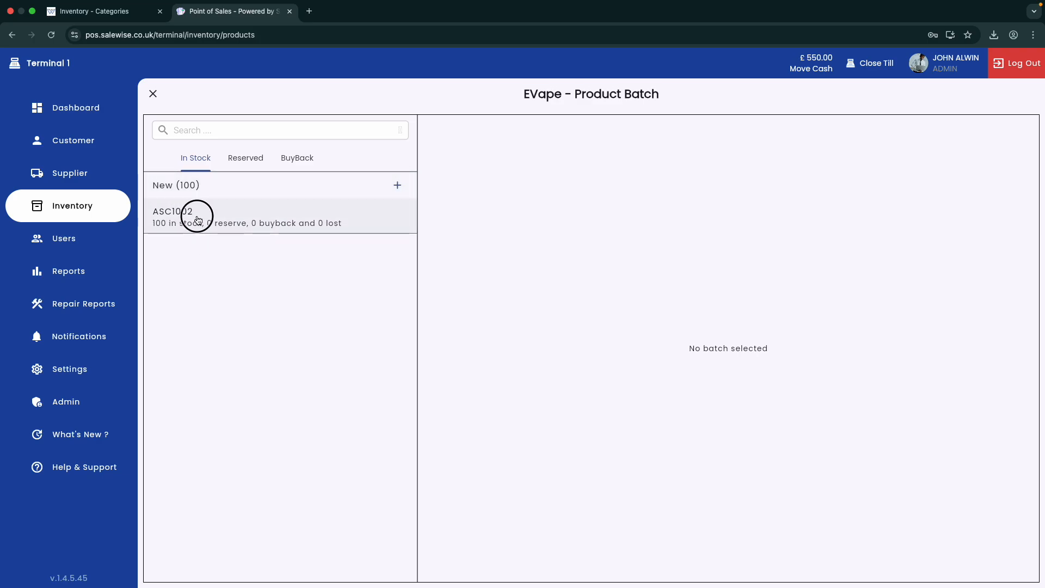
click(239, 193)
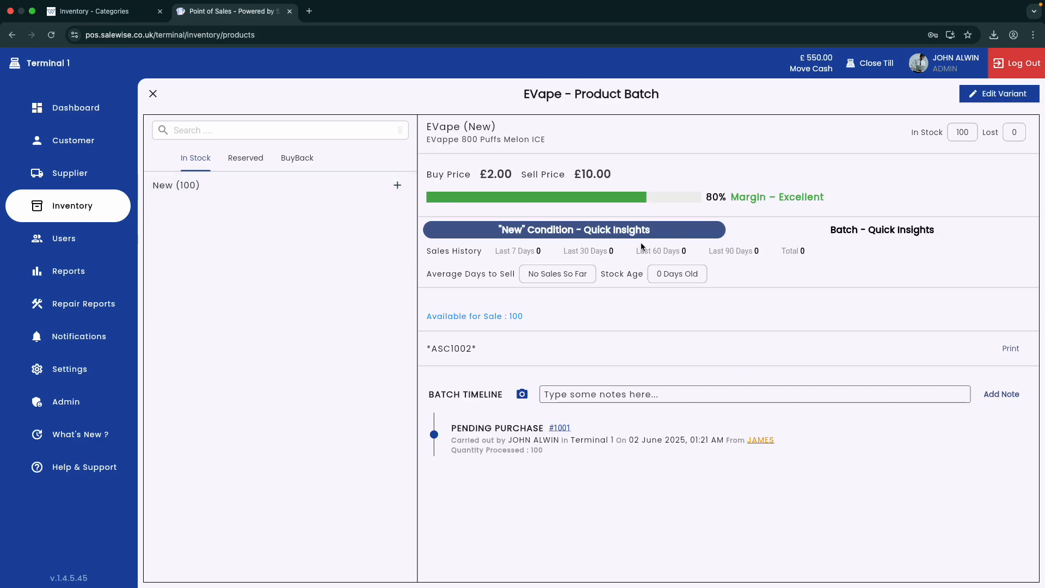
click(828, 237)
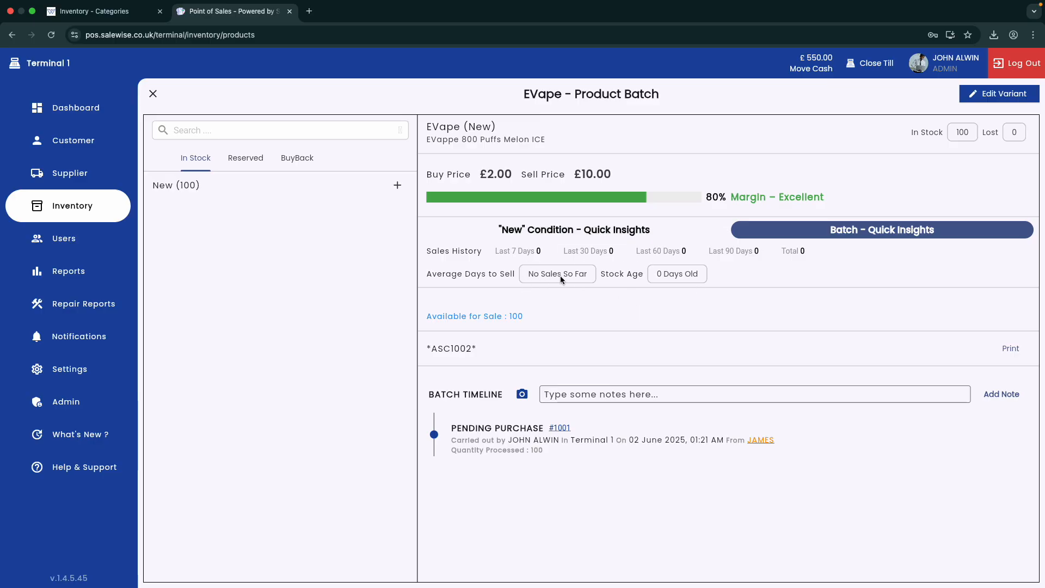
click(577, 231)
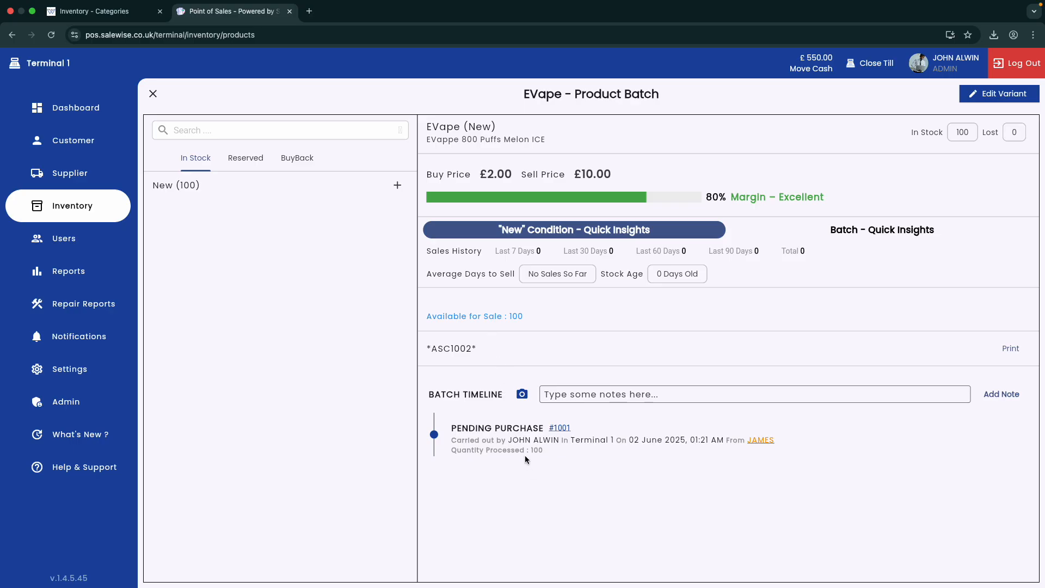
click(153, 94)
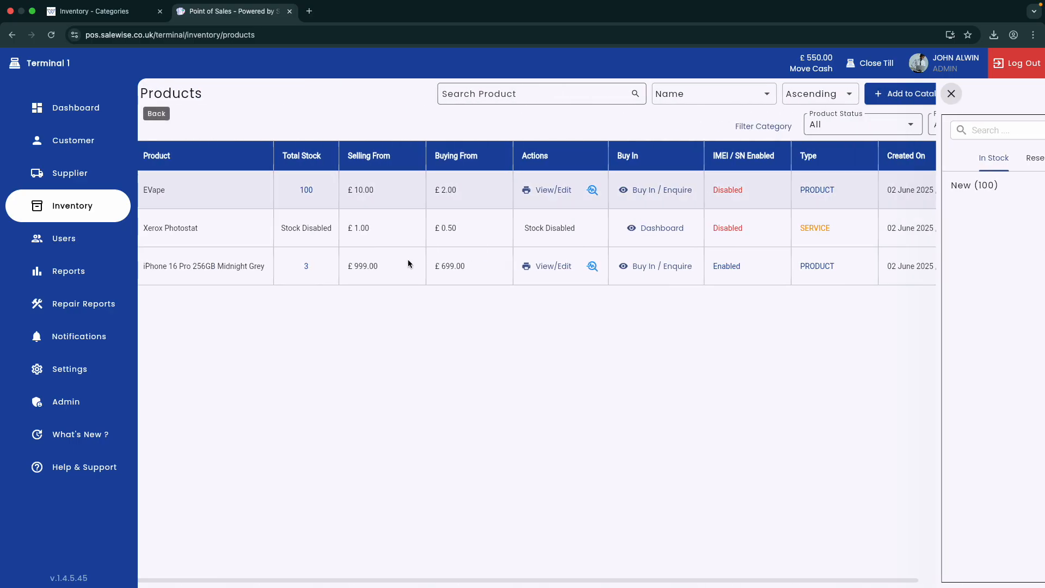